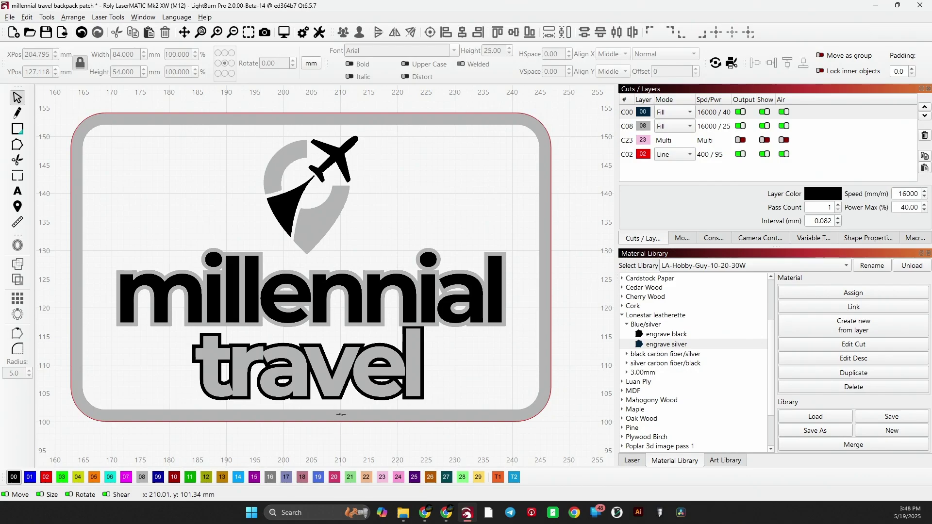
Review the speed, power and line interval settings of the C08 and C00 fill layers
{"action": "left_click", "coordinate": [722, 127]}
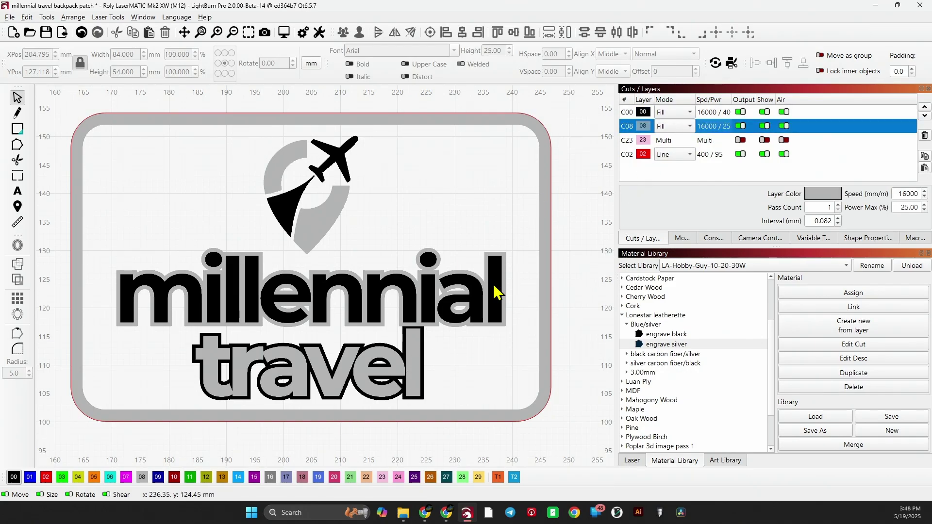
{"action": "left_click", "coordinate": [709, 114]}
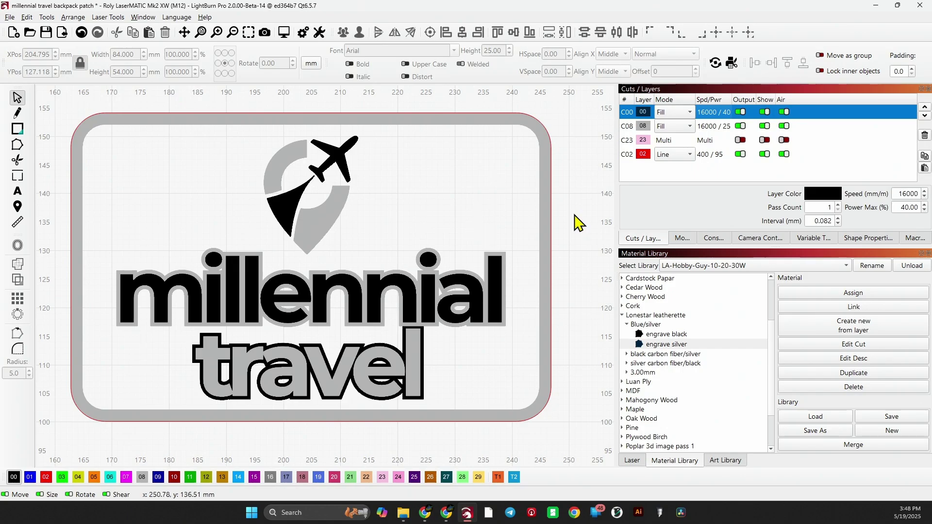
{"action": "scroll", "coordinate": [415, 284], "scroll_direction": "down", "scroll_amount": 1}
{"action": "scroll", "coordinate": [327, 288], "scroll_direction": "up", "scroll_amount": 1}
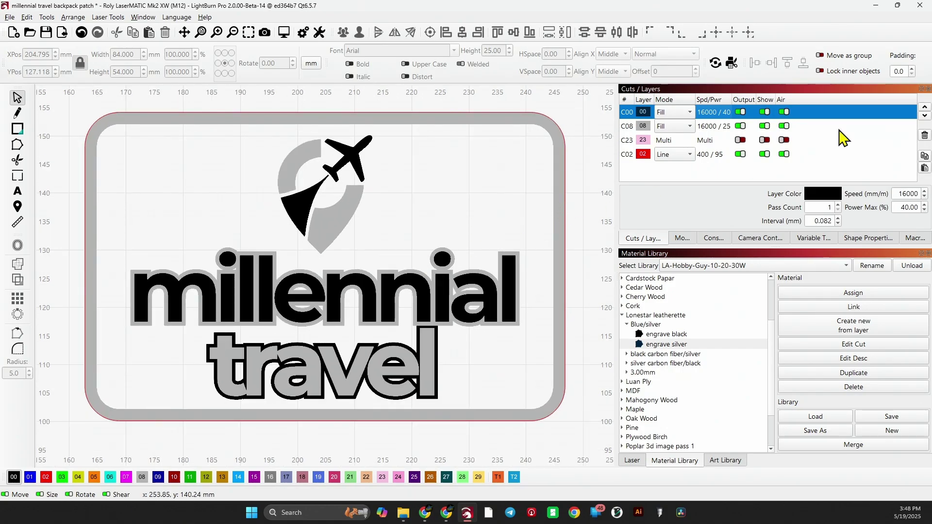
{"action": "double_click", "coordinate": [808, 127]}
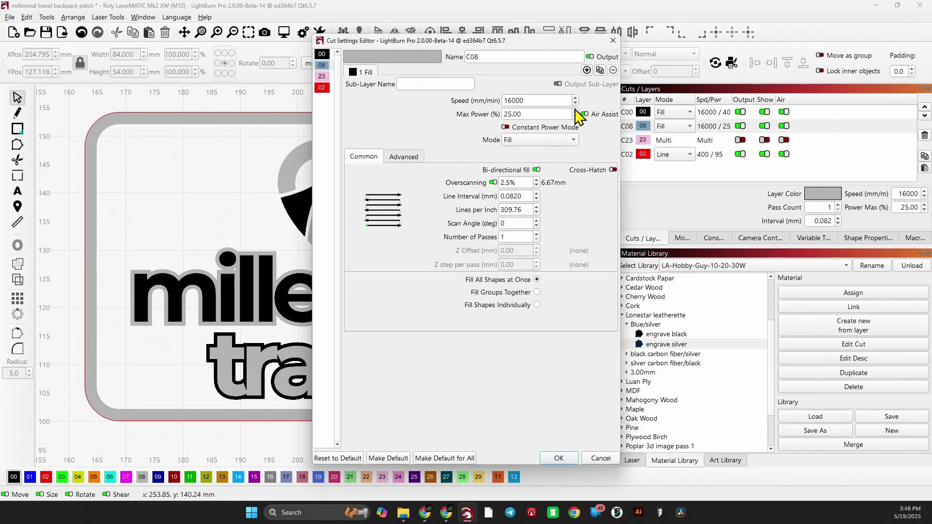
{"action": "left_click", "coordinate": [613, 42]}
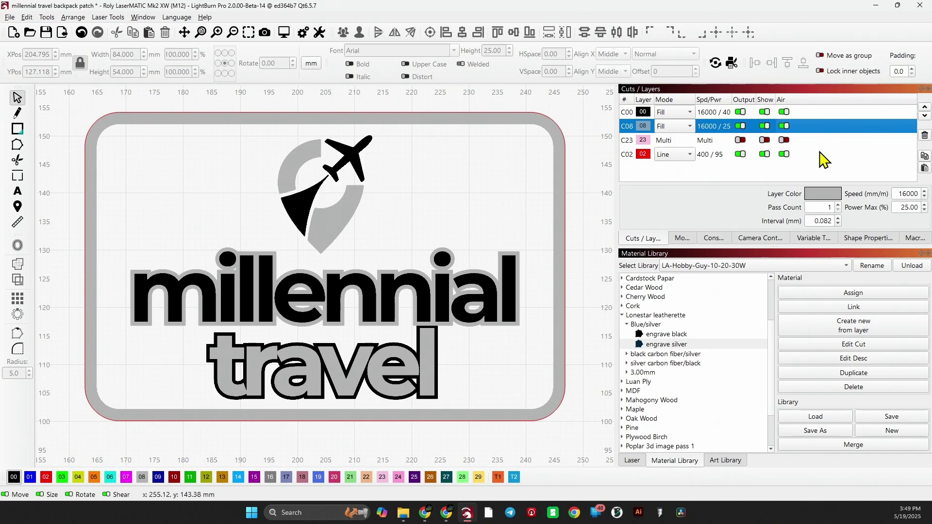
{"action": "double_click", "coordinate": [808, 112]}
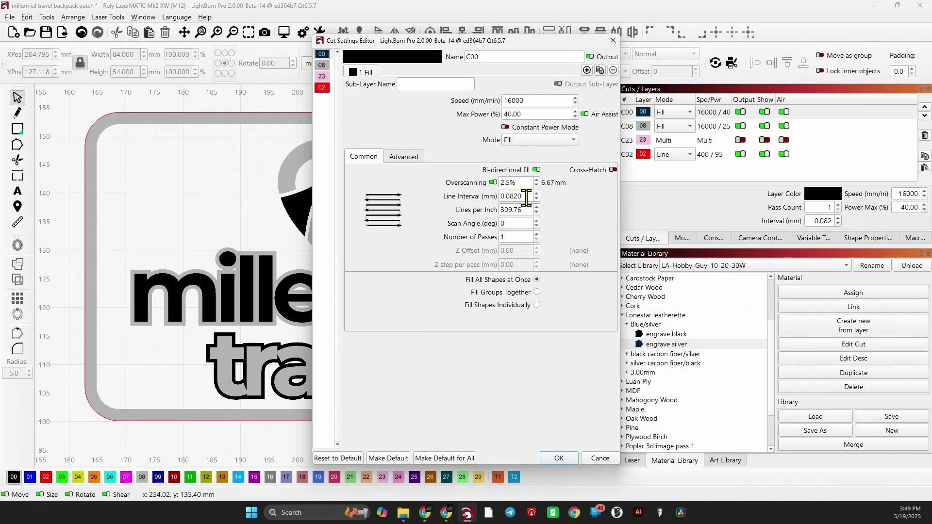
{"action": "left_click", "coordinate": [559, 459]}
Move the millennial travel patch next to the work area origin, centred at about X 43.3, Y 28.6 mm
{"action": "scroll", "coordinate": [443, 277], "scroll_direction": "down", "scroll_amount": 4}
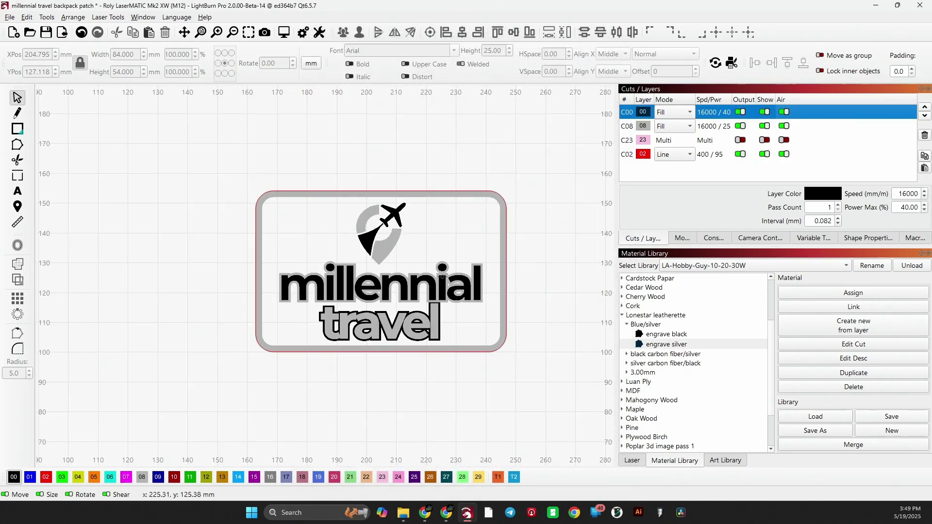
{"action": "scroll", "coordinate": [442, 270], "scroll_direction": "down", "scroll_amount": 1}
{"action": "left_click_drag", "start_coordinate": [495, 327], "coordinate": [333, 229]}
{"action": "left_click_drag", "start_coordinate": [415, 277], "coordinate": [204, 415]}
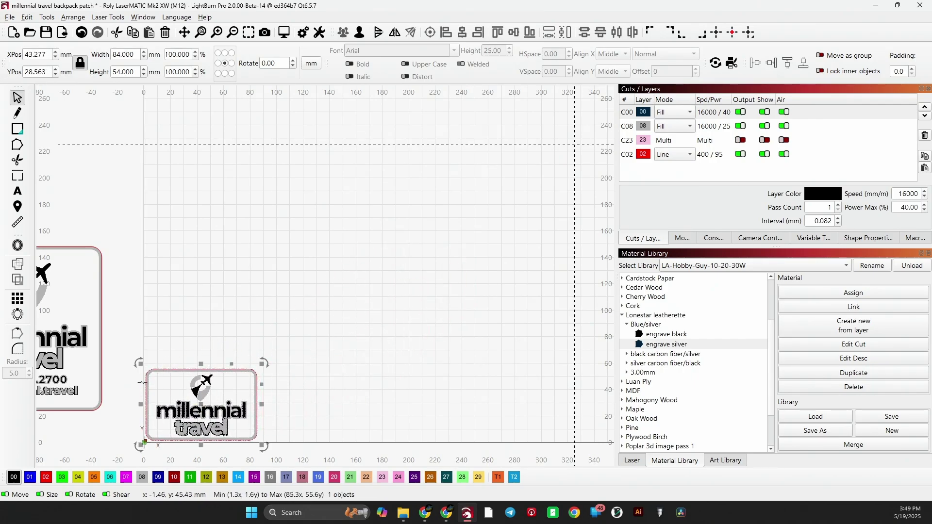
{"action": "left_click", "coordinate": [173, 370]}
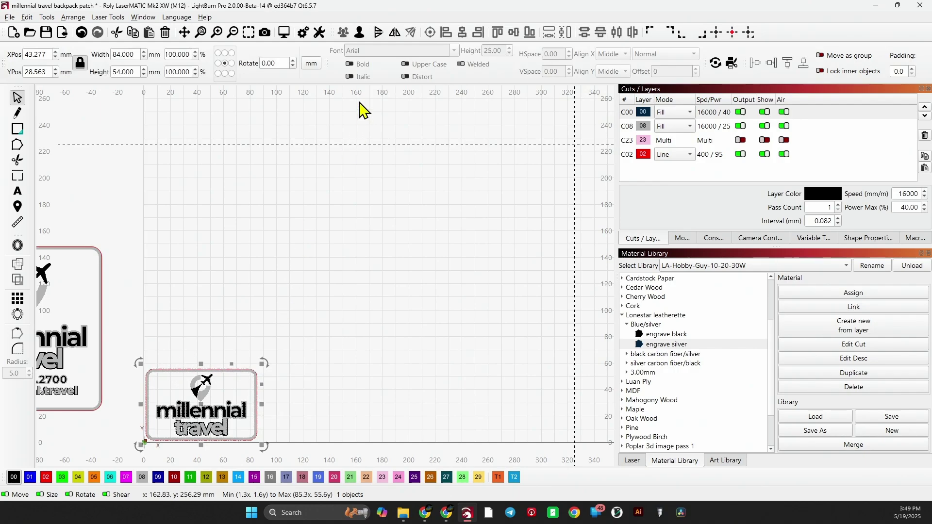
Preview the patch's laser path and inspect the traversal moves beyond the border near the machine's edge
{"action": "left_click", "coordinate": [302, 33]}
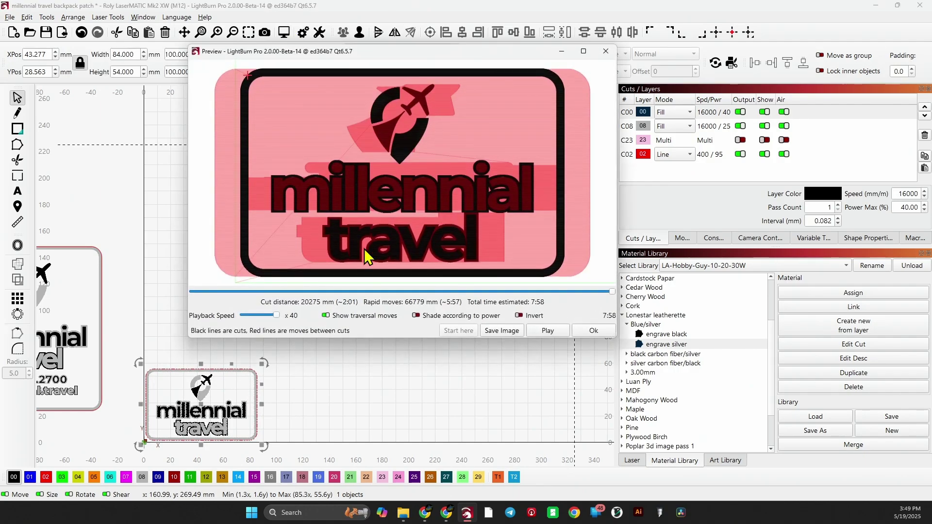
{"action": "scroll", "coordinate": [245, 204], "scroll_direction": "up", "scroll_amount": 5}
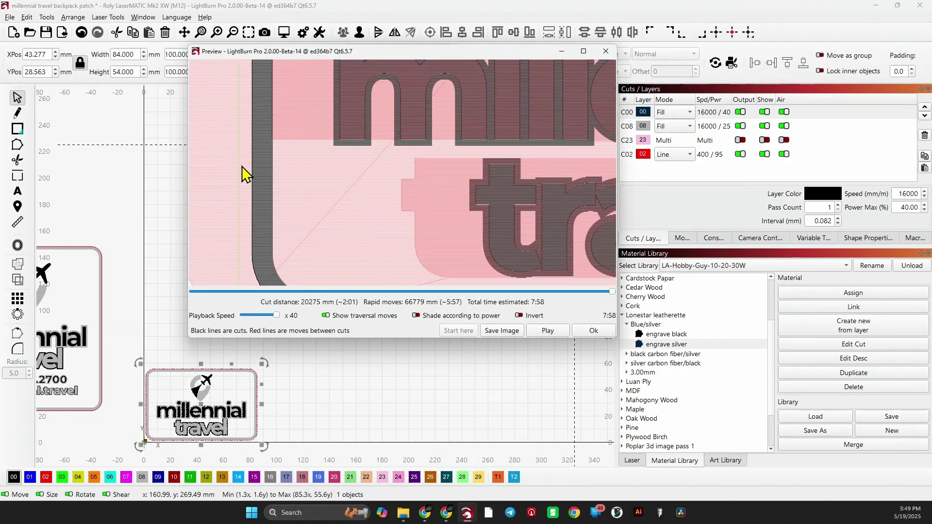
{"action": "scroll", "coordinate": [244, 197], "scroll_direction": "down", "scroll_amount": 6}
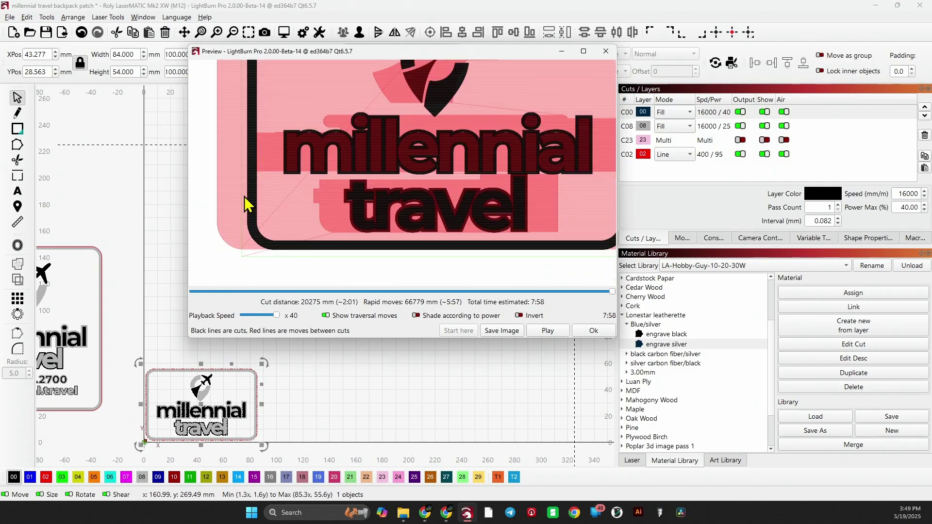
{"action": "left_click", "coordinate": [584, 331]}
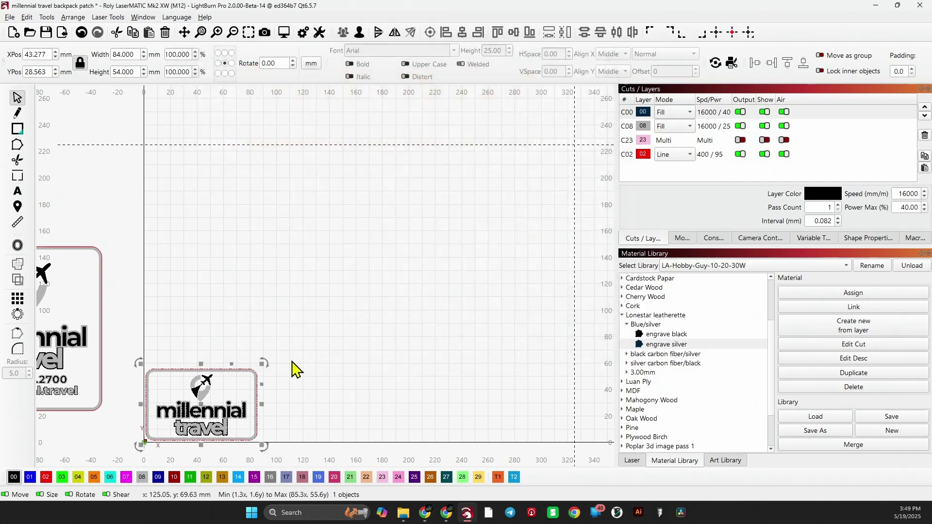
Shift the patch away from the machine's edge to about X 52.4, Y 29.3 mm and preview its laser path
{"action": "left_click_drag", "start_coordinate": [204, 406], "coordinate": [216, 406]}
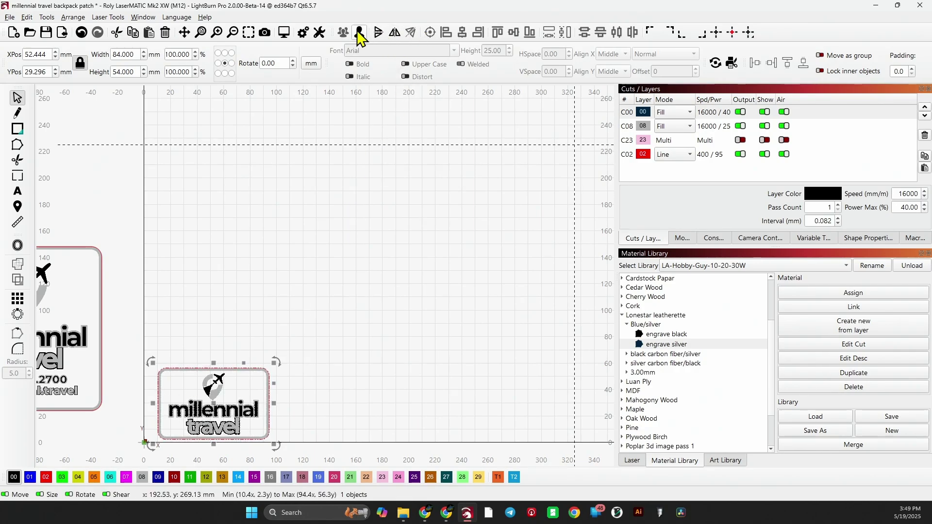
{"action": "left_click", "coordinate": [284, 33]}
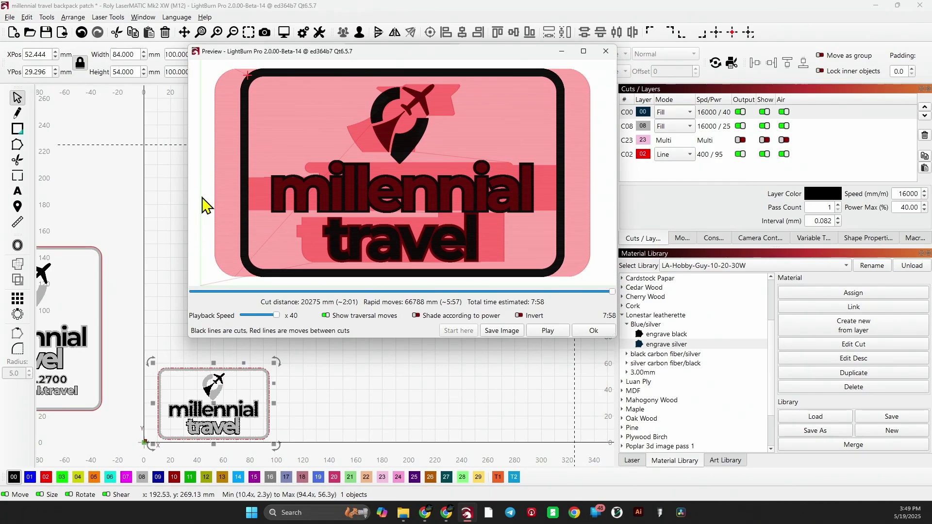
{"action": "left_click", "coordinate": [590, 332]}
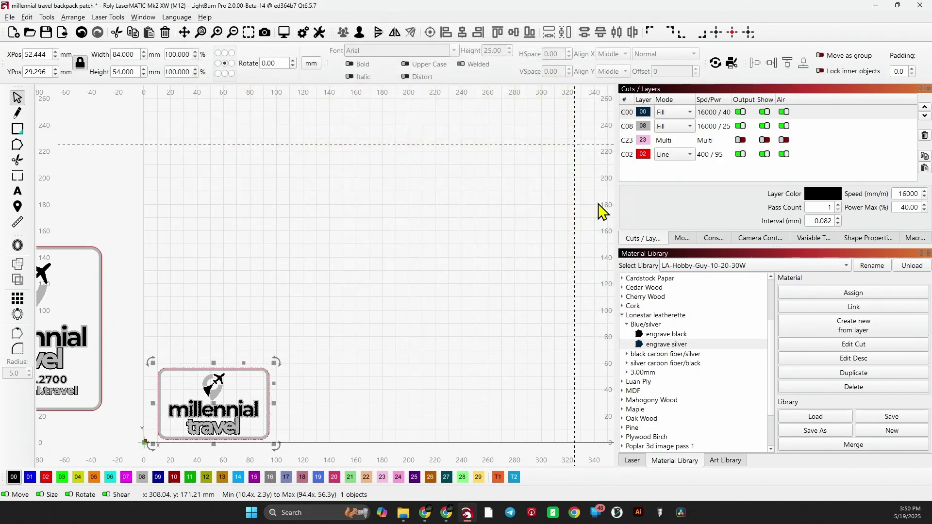
{"action": "left_click", "coordinate": [804, 154]}
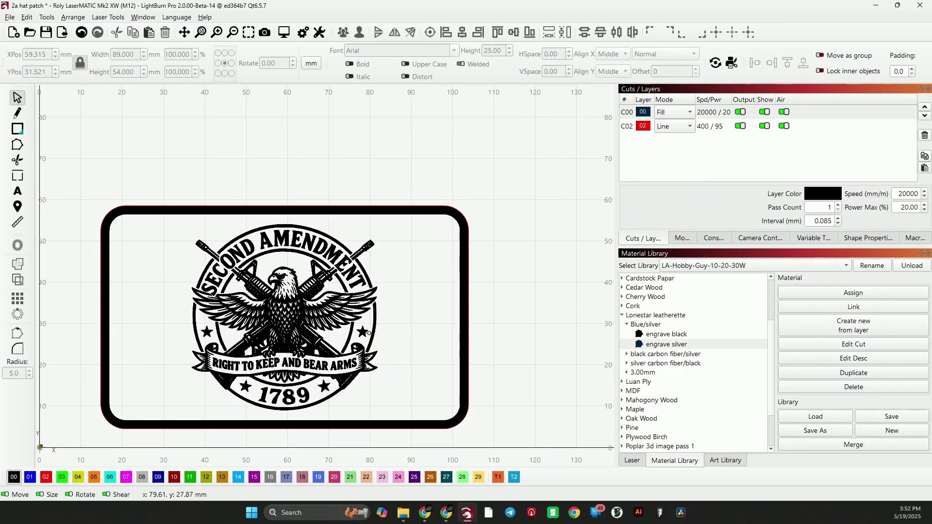
Examine the fine details of the Second Amendment eagle emblem on the hat patch
{"action": "left_click", "coordinate": [336, 396]}
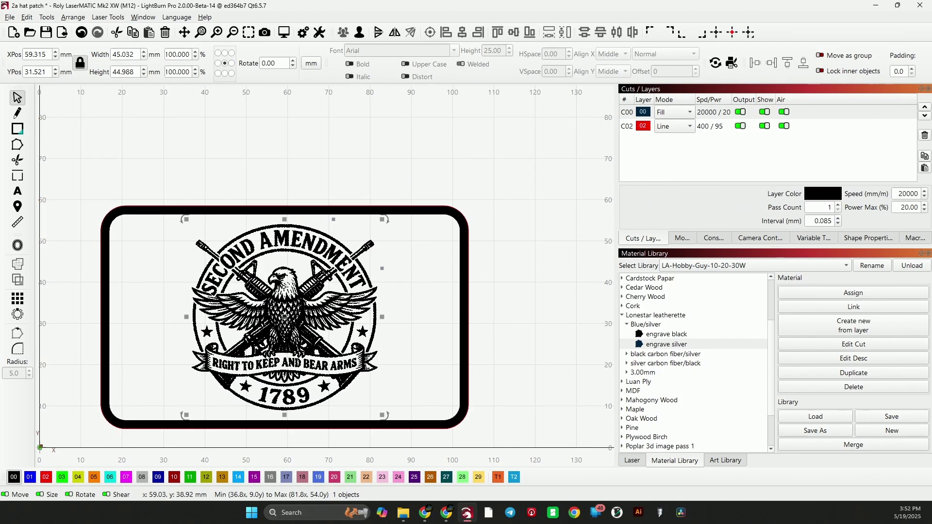
{"action": "scroll", "coordinate": [284, 287], "scroll_direction": "up", "scroll_amount": 5}
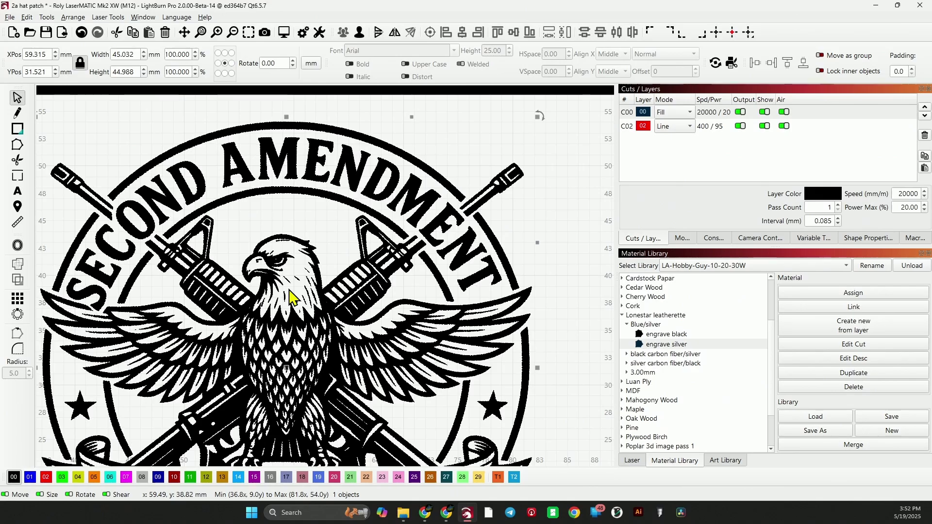
{"action": "scroll", "coordinate": [293, 295], "scroll_direction": "down", "scroll_amount": 3}
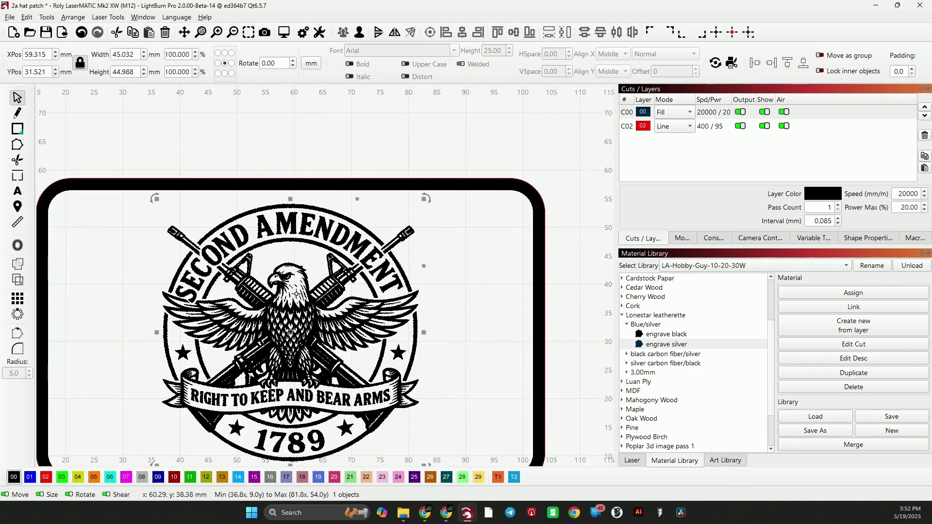
{"action": "scroll", "coordinate": [295, 294], "scroll_direction": "down", "scroll_amount": 2}
{"action": "scroll", "coordinate": [286, 302], "scroll_direction": "up", "scroll_amount": 4}
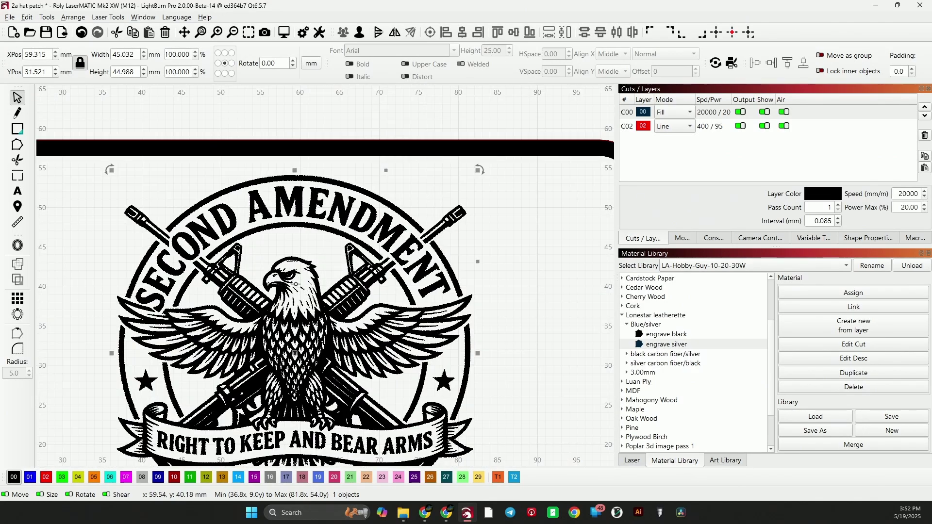
{"action": "scroll", "coordinate": [296, 291], "scroll_direction": "down", "scroll_amount": 2}
{"action": "scroll", "coordinate": [296, 291], "scroll_direction": "down", "scroll_amount": 2}
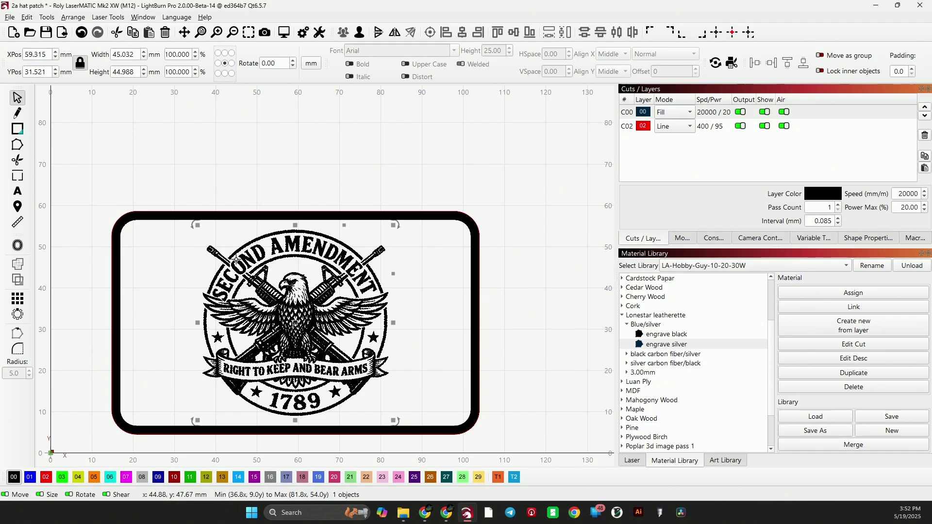
{"action": "scroll", "coordinate": [516, 312], "scroll_direction": "down", "scroll_amount": 2}
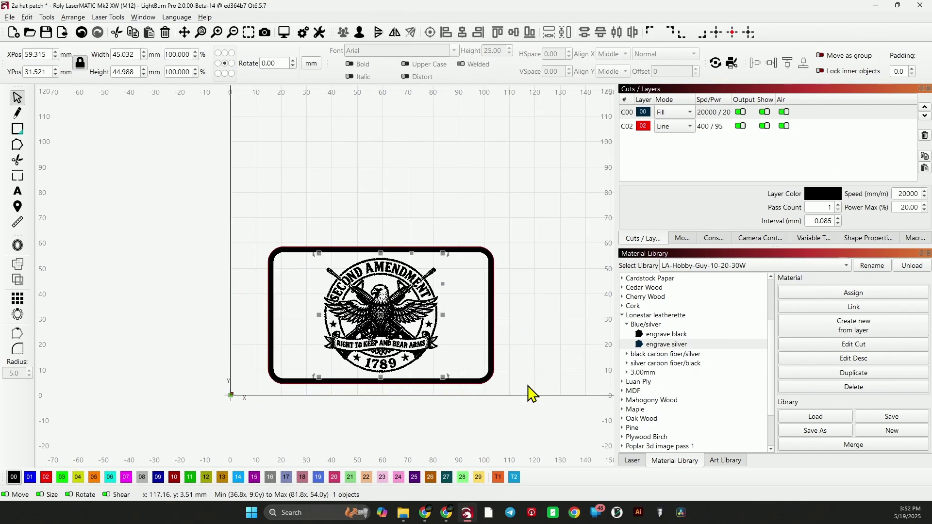
Duplicate the whole hat patch and place the copy directly above the original, centred at about X 59.8, Y 92.1 mm
{"action": "left_click_drag", "start_coordinate": [255, 278], "coordinate": [296, 257]}
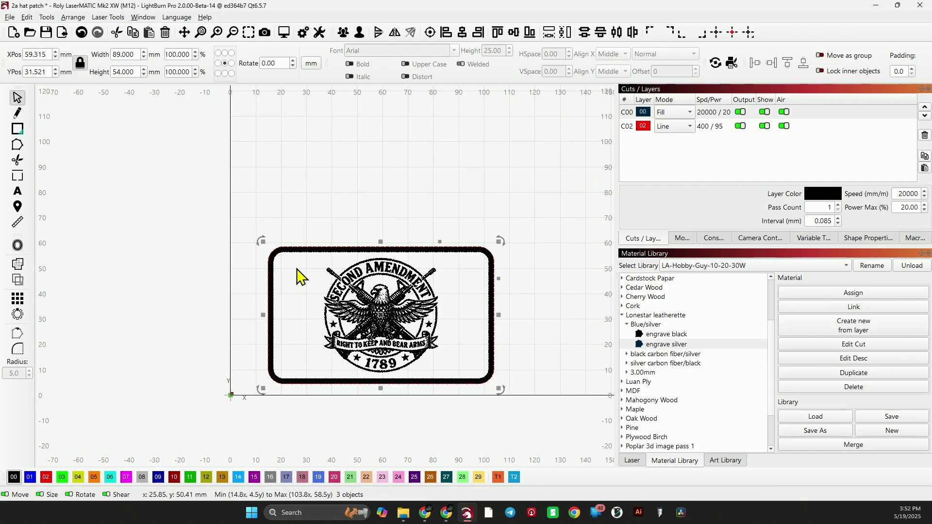
{"action": "scroll", "coordinate": [303, 280], "scroll_direction": "down", "scroll_amount": 2}
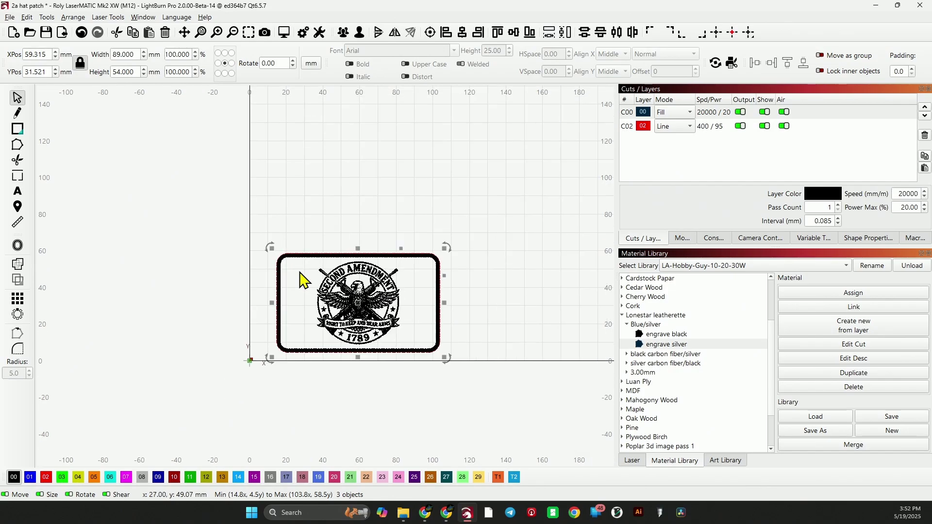
{"action": "scroll", "coordinate": [305, 282], "scroll_direction": "down", "scroll_amount": 1}
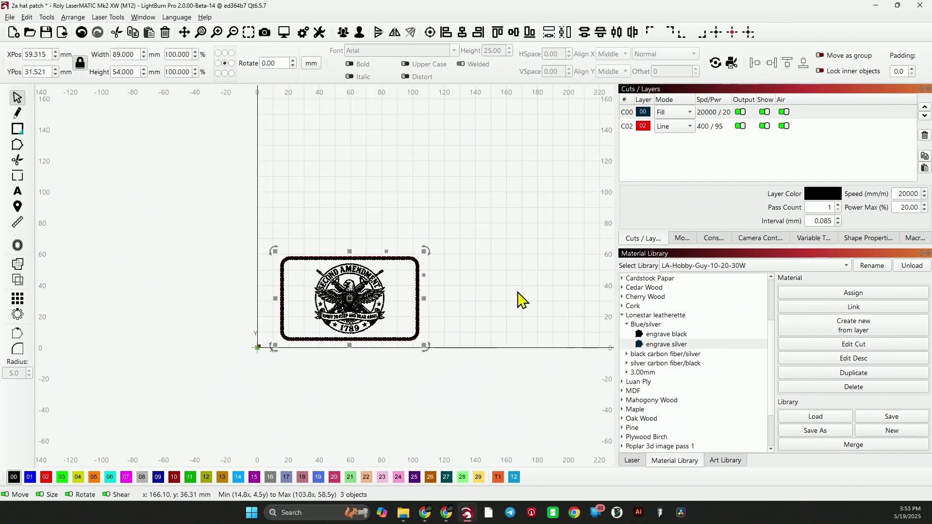
{"action": "key", "text": "ctrl+v"}
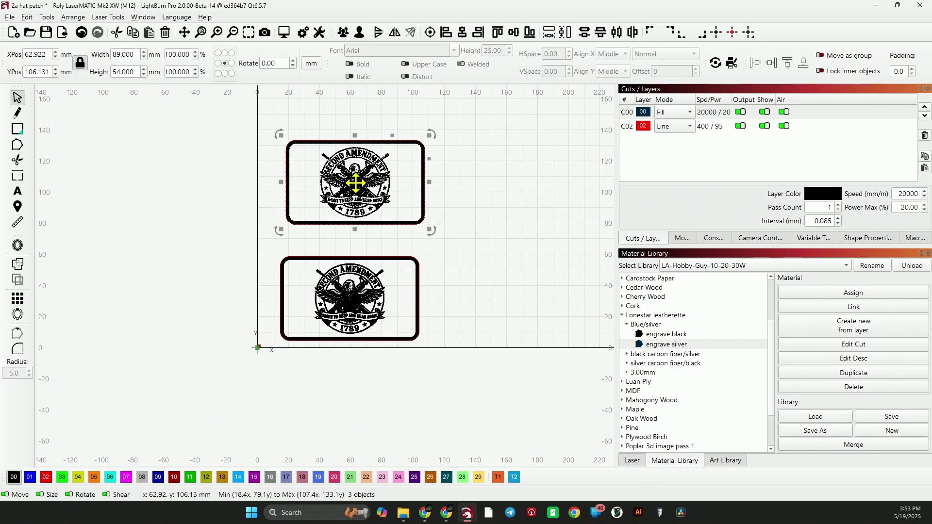
{"action": "left_click_drag", "start_coordinate": [355, 182], "coordinate": [351, 206]}
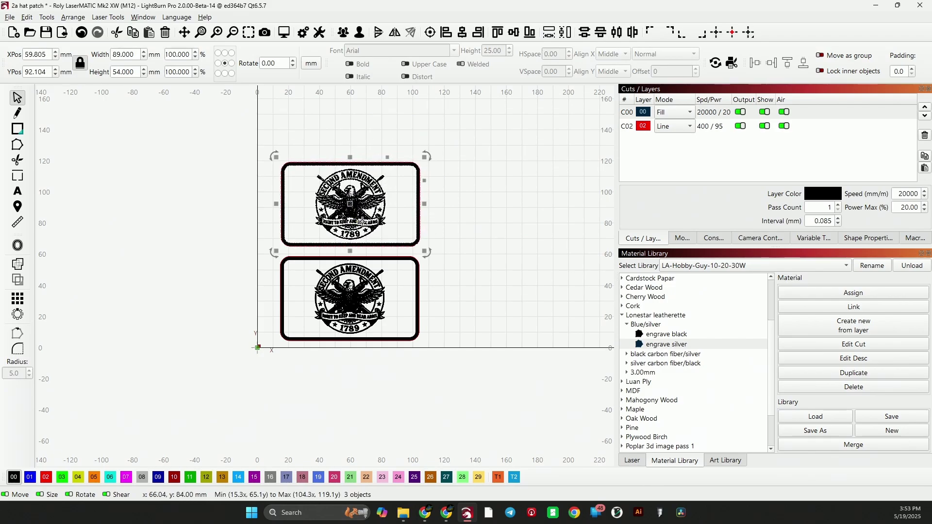
Compare the emblem artwork on the original patch and on the copy above it
{"action": "left_click", "coordinate": [401, 311]}
{"action": "left_click", "coordinate": [339, 294]}
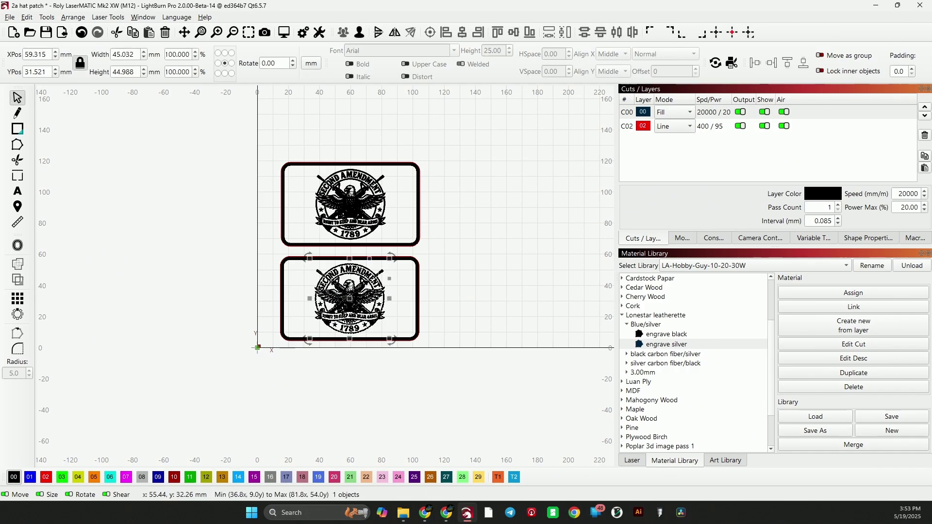
{"action": "scroll", "coordinate": [363, 291], "scroll_direction": "up", "scroll_amount": 3}
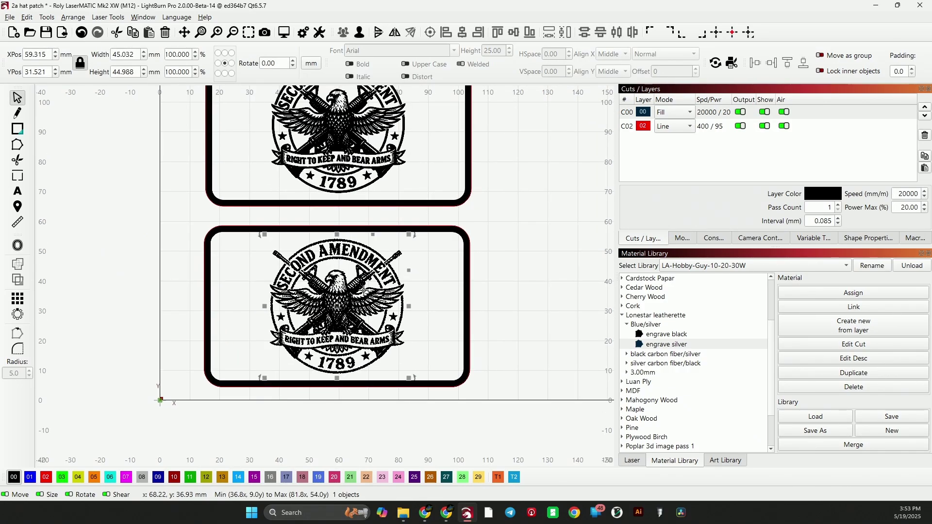
{"action": "scroll", "coordinate": [384, 287], "scroll_direction": "down", "scroll_amount": 1}
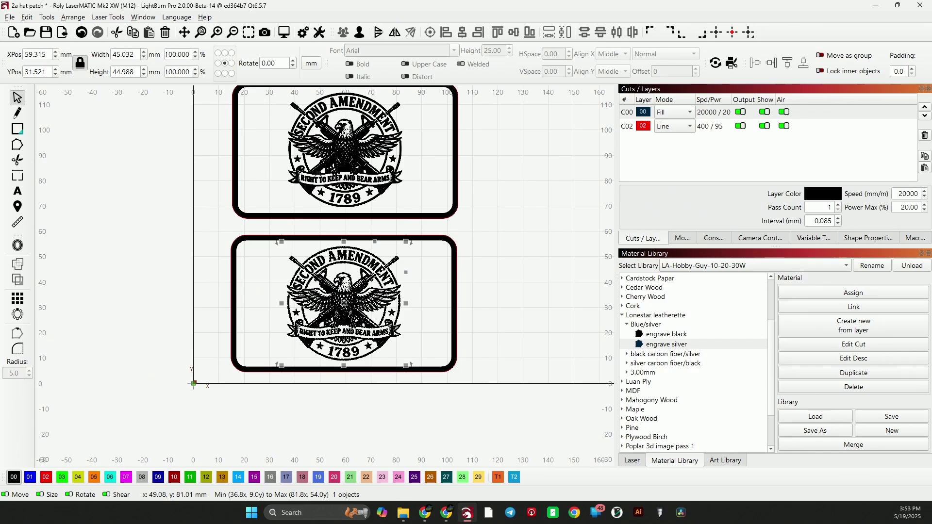
{"action": "scroll", "coordinate": [335, 126], "scroll_direction": "up", "scroll_amount": 3}
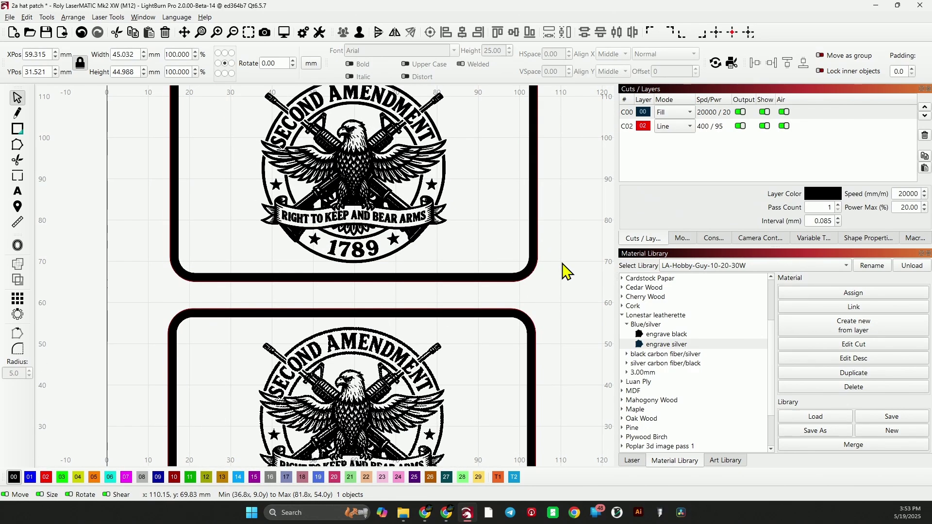
{"action": "left_click", "coordinate": [567, 271]}
{"action": "left_click_drag", "start_coordinate": [562, 252], "coordinate": [576, 328]}
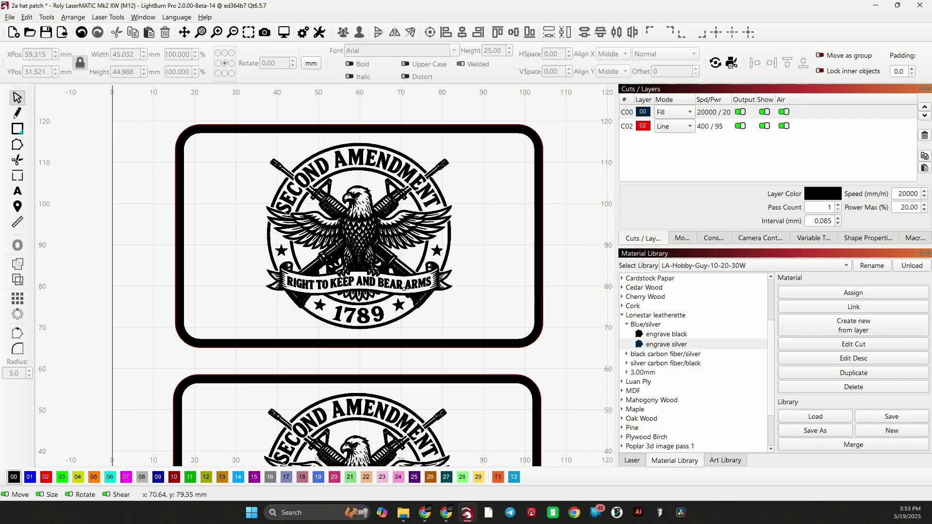
Offset the upper patch's emblem outward by 0.50 mm with round corners, using outer shapes only and keeping the original
{"action": "left_click", "coordinate": [401, 307]}
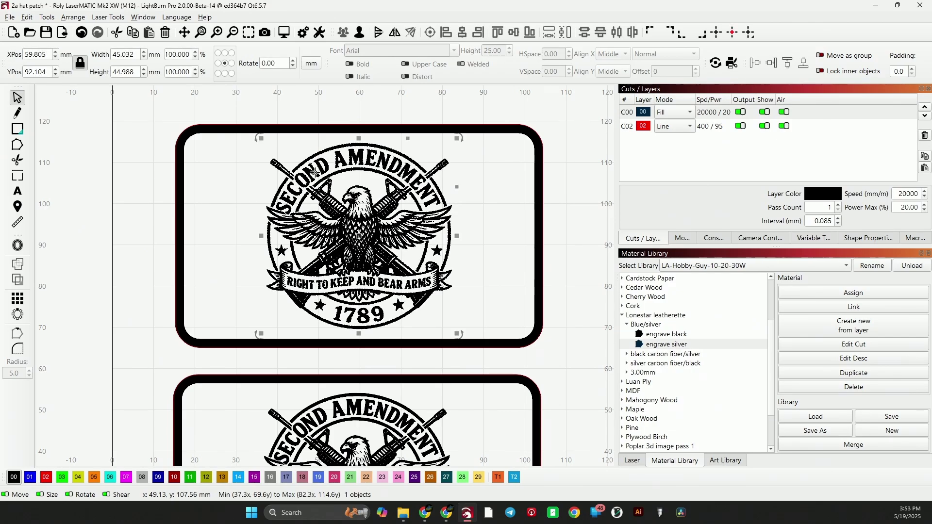
{"action": "left_click", "coordinate": [19, 246]}
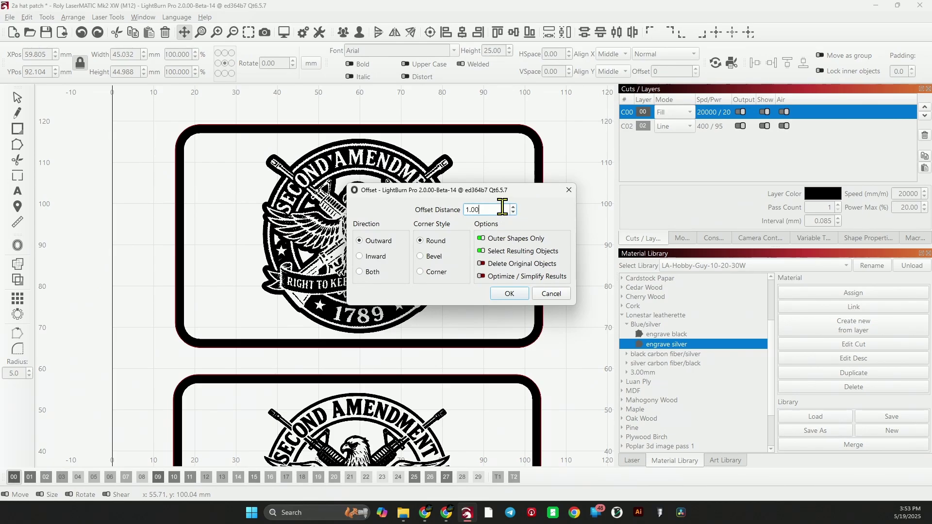
{"action": "left_click_drag", "start_coordinate": [485, 196], "coordinate": [625, 159]}
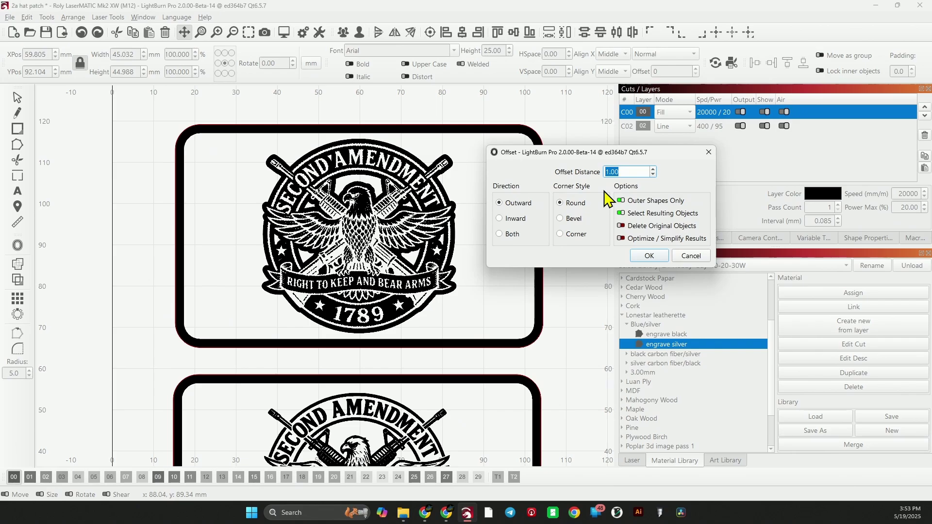
{"action": "type", "text": "0."}
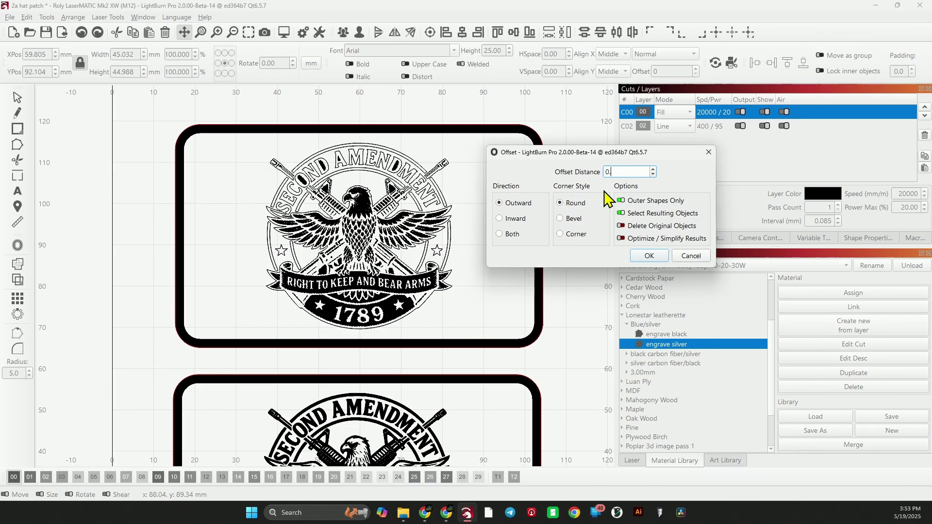
{"action": "type", "text": "50"}
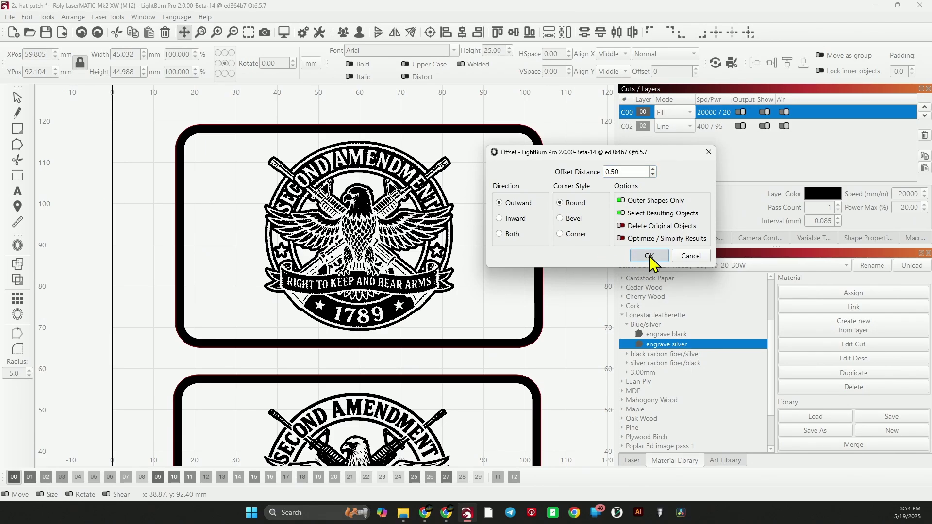
{"action": "key", "text": "Return"}
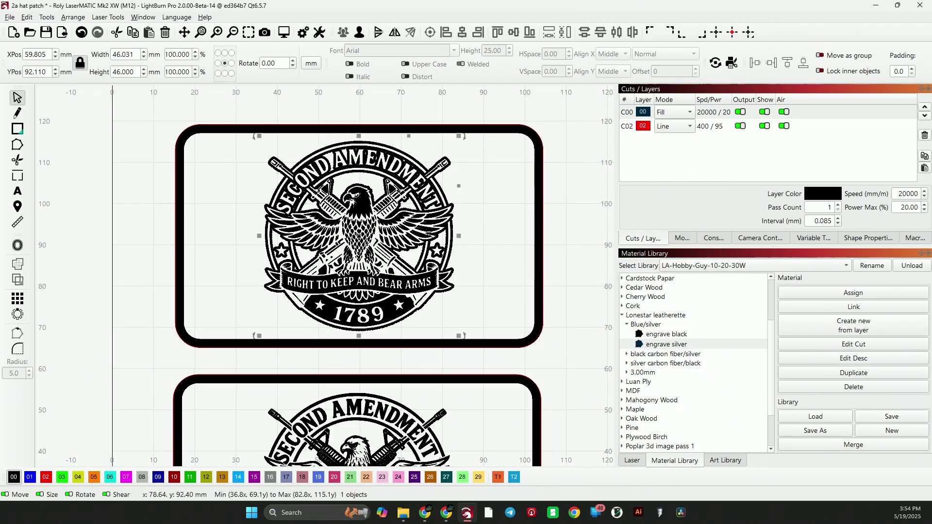
Move the offset silhouette out beside the upper patch, centred at about X 134.5, Y 93.1 mm
{"action": "scroll", "coordinate": [428, 234], "scroll_direction": "down", "scroll_amount": 3}
{"action": "left_click_drag", "start_coordinate": [387, 238], "coordinate": [576, 234]}
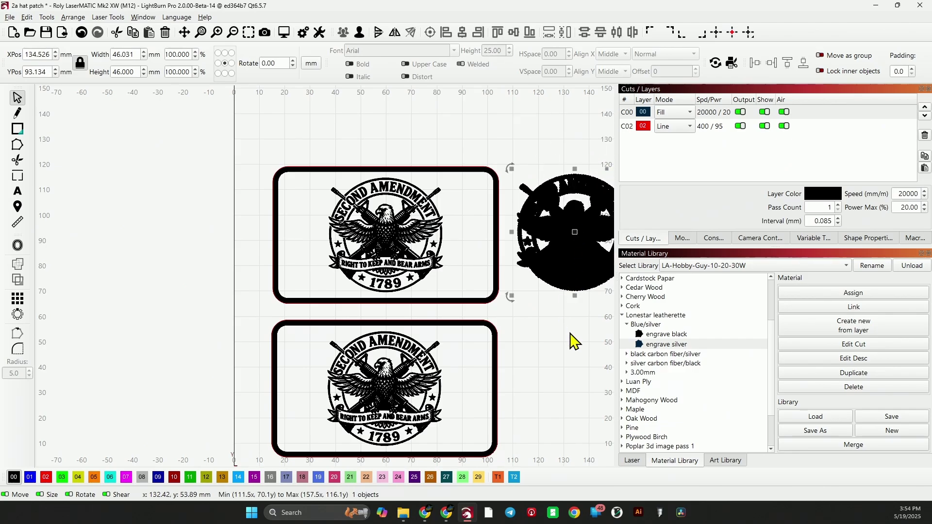
{"action": "left_click", "coordinate": [558, 337]}
{"action": "scroll", "coordinate": [558, 337], "scroll_direction": "right", "scroll_amount": 5}
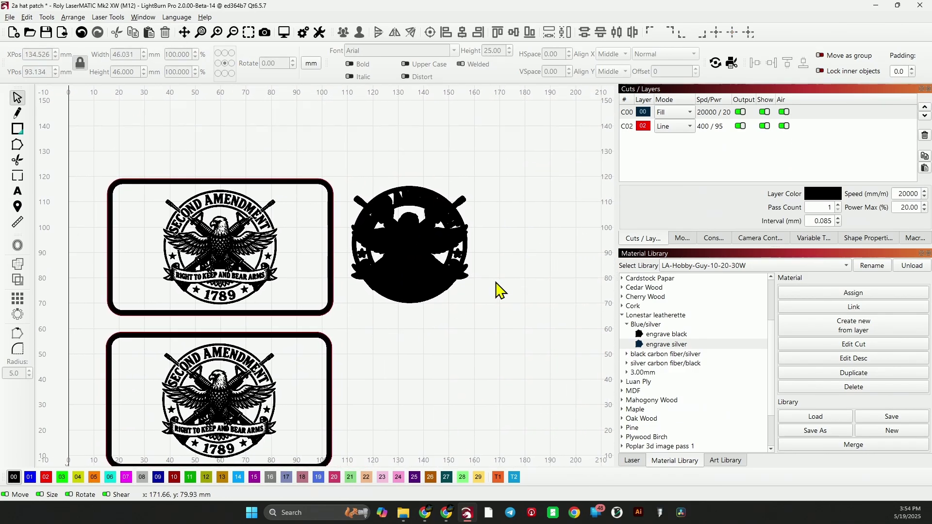
Ungroup the offset silhouette and move its outer shape back over the emblem at about X 59.8, Y 92.1 mm
{"action": "left_click", "coordinate": [425, 299]}
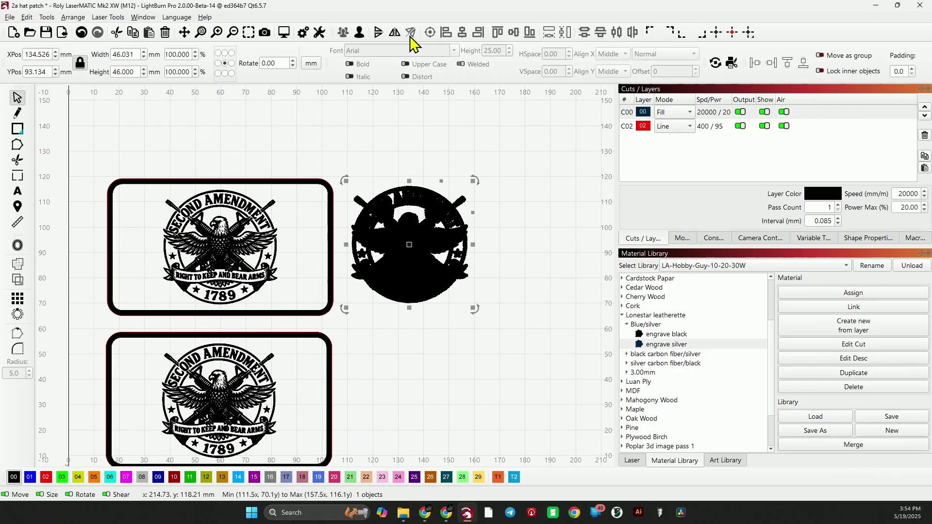
{"action": "left_click", "coordinate": [461, 312]}
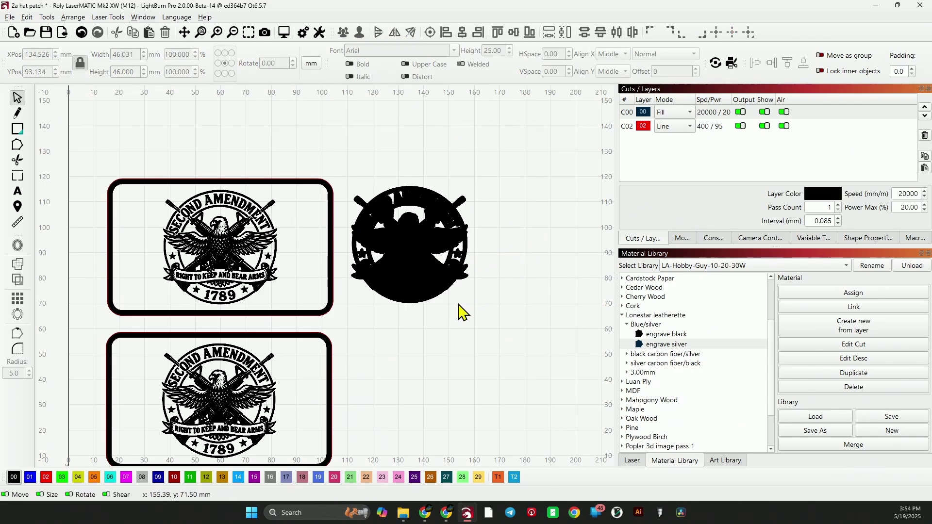
{"action": "left_click", "coordinate": [439, 295]}
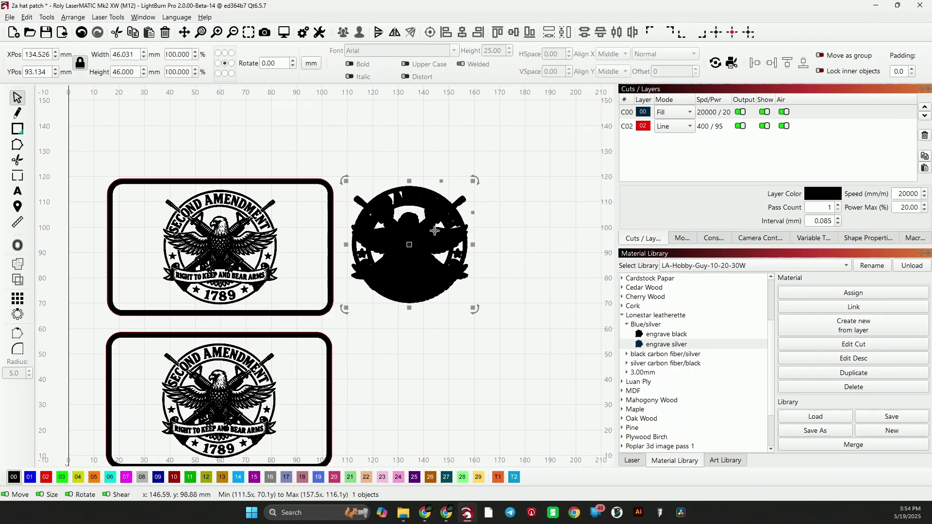
{"action": "left_click_drag", "start_coordinate": [409, 245], "coordinate": [220, 248]}
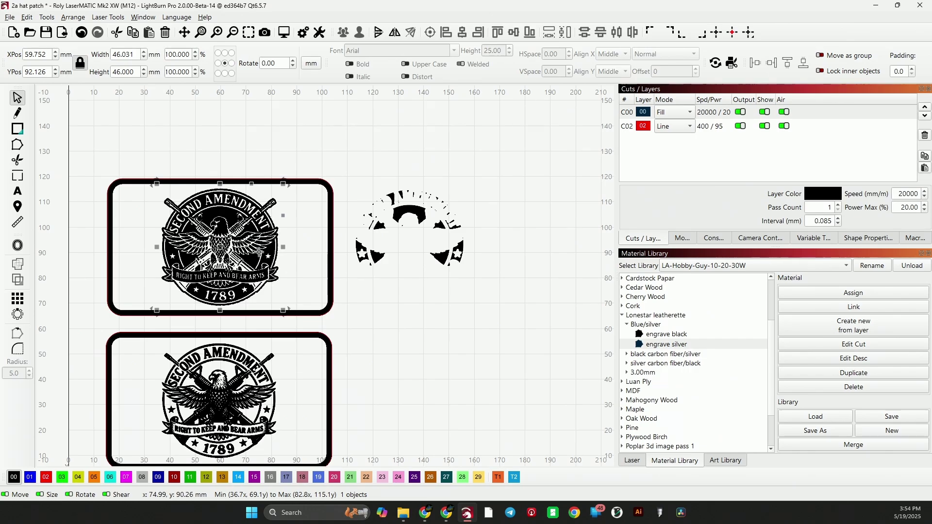
Delete the leftover inner offset pieces beside the upper patch and inspect the layered emblem
{"action": "left_click_drag", "start_coordinate": [540, 304], "coordinate": [348, 173]}
{"action": "key", "text": "Delete"}
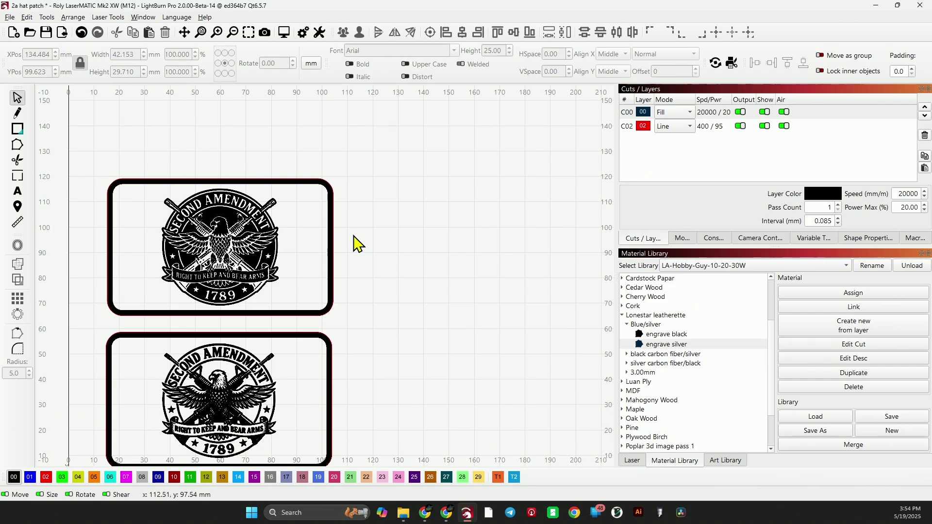
{"action": "scroll", "coordinate": [187, 223], "scroll_direction": "up", "scroll_amount": 4}
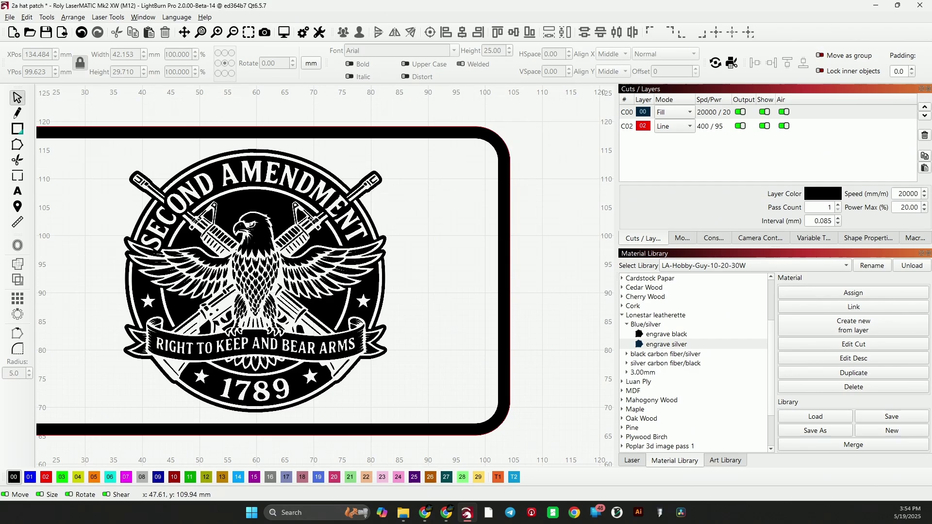
{"action": "scroll", "coordinate": [558, 374], "scroll_direction": "down", "scroll_amount": 2}
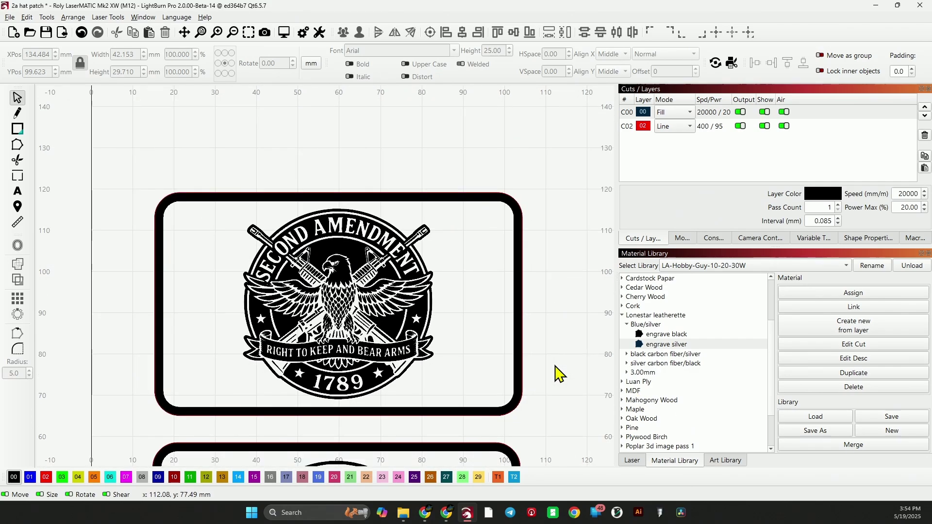
{"action": "left_click", "coordinate": [432, 387]}
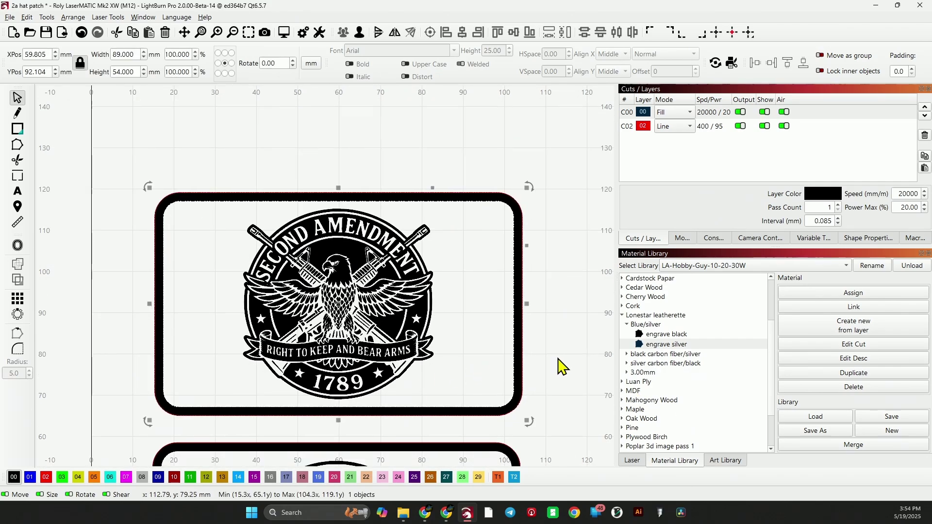
{"action": "left_click", "coordinate": [598, 364]}
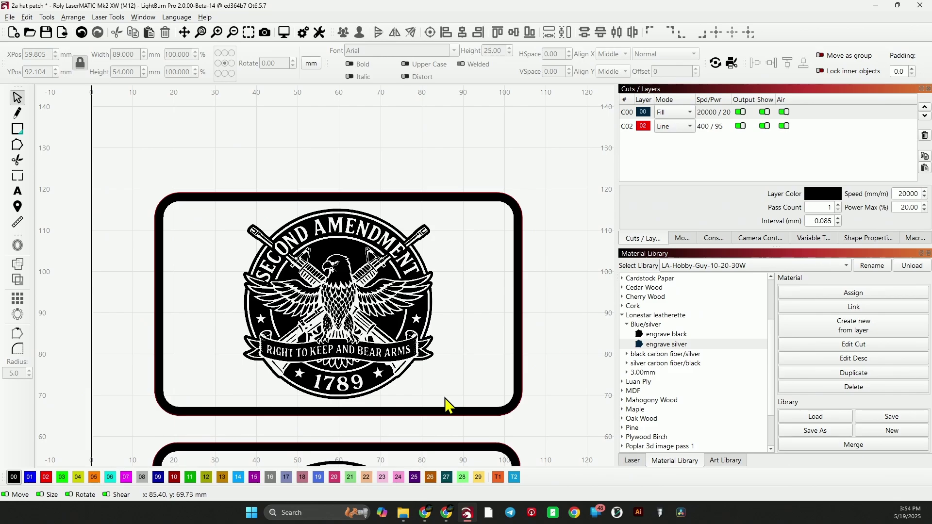
{"action": "mouse_move", "coordinate": [447, 397]}
{"action": "left_mouse_down"}
{"action": "mouse_move", "coordinate": [391, 395]}
{"action": "mouse_move", "coordinate": [443, 399]}
{"action": "left_mouse_up"}
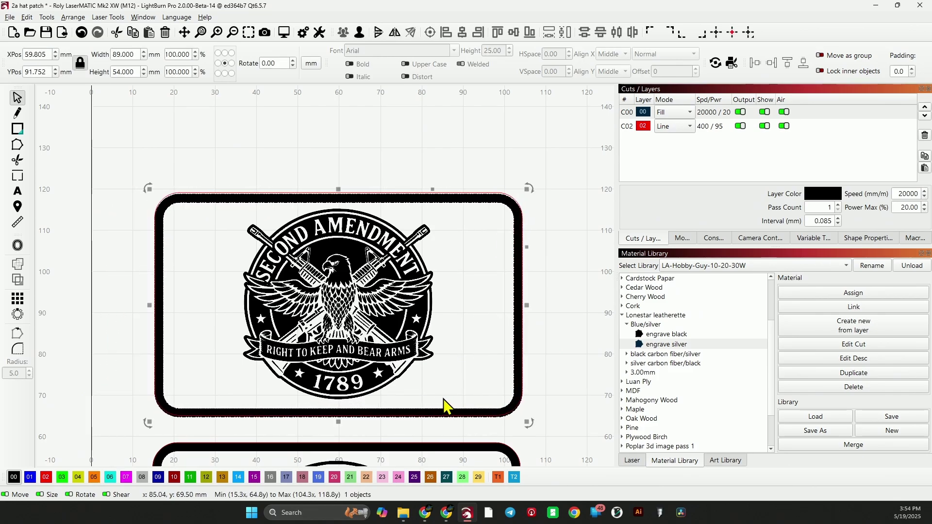
{"action": "left_click", "coordinate": [524, 377]}
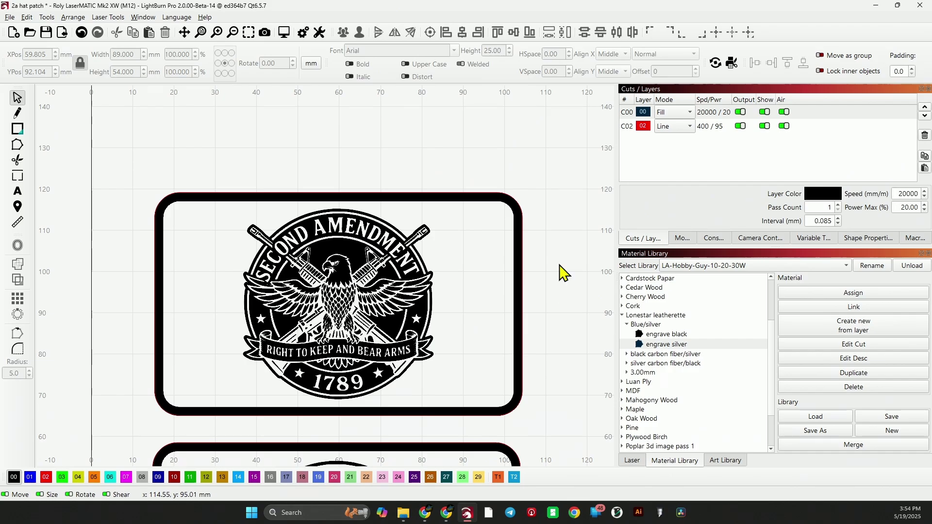
Switch the view to Wireframe / Smooth and group the upper patch's emblem with its offset outline
{"action": "left_click", "coordinate": [143, 18]}
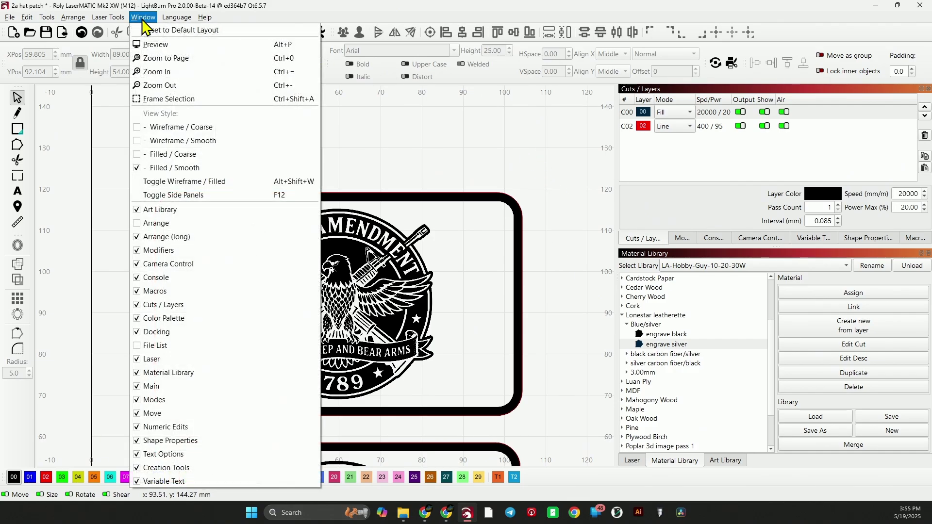
{"action": "left_click", "coordinate": [193, 143]}
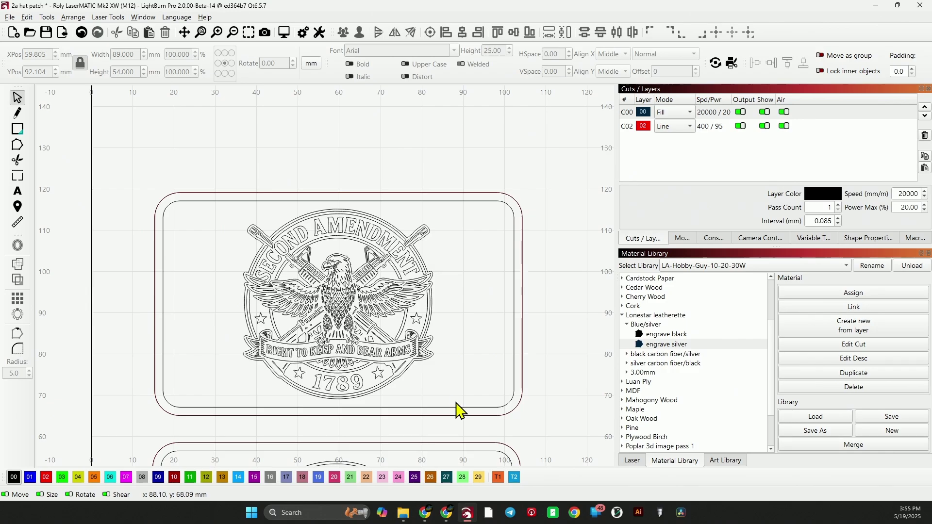
{"action": "left_click_drag", "start_coordinate": [457, 396], "coordinate": [210, 215]}
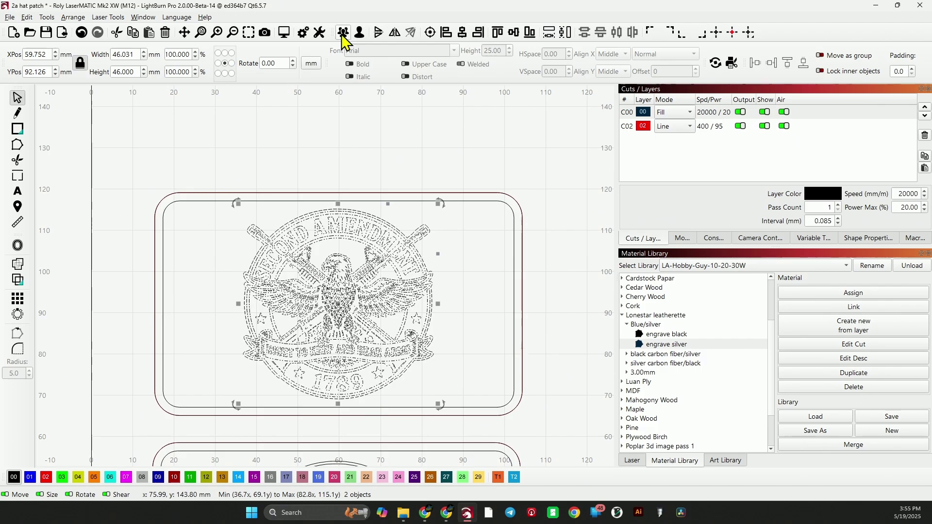
{"action": "left_click", "coordinate": [573, 328]}
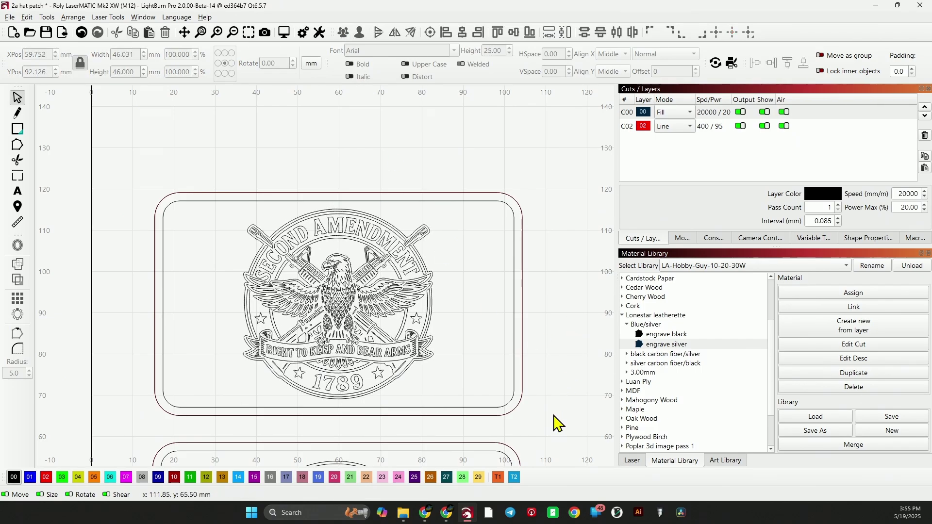
Group the entire upper patch, including its border and cut outline, and restore the Filled / Smooth view
{"action": "left_click_drag", "start_coordinate": [553, 427], "coordinate": [132, 168]}
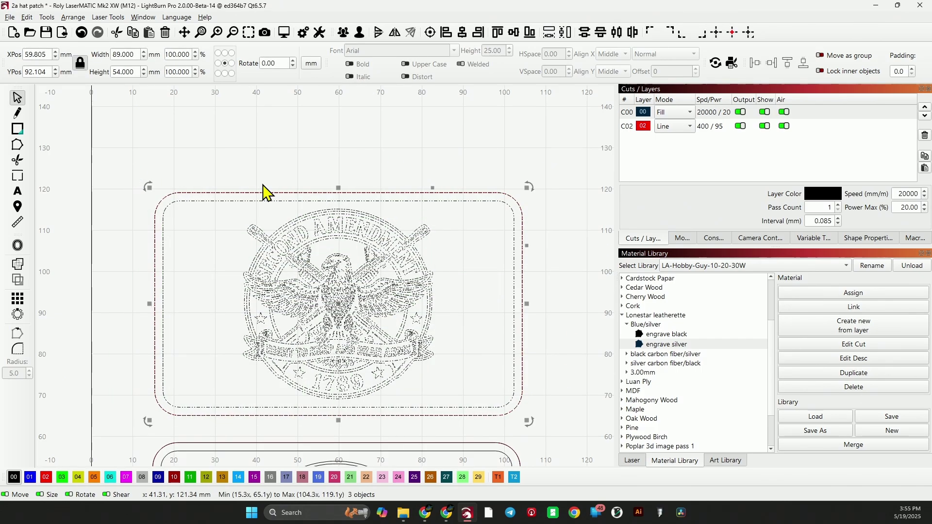
{"action": "left_click", "coordinate": [343, 33]}
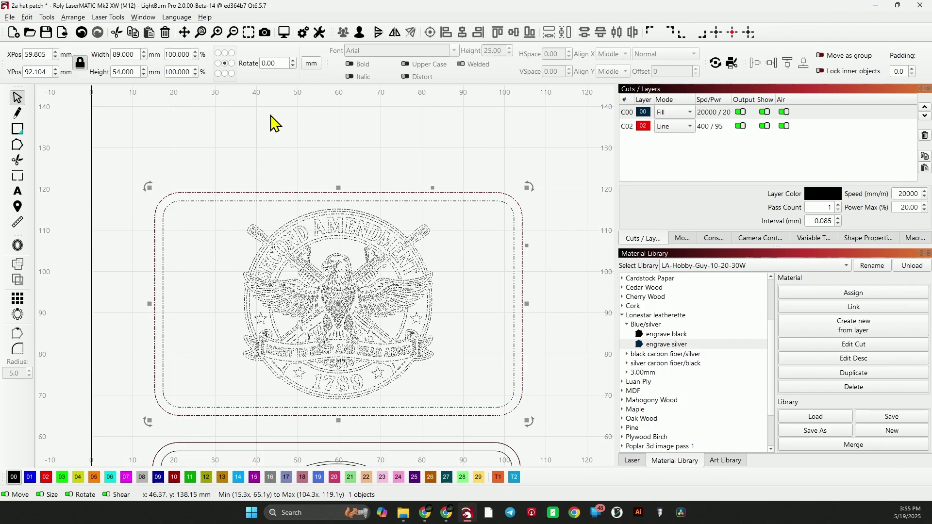
{"action": "left_click", "coordinate": [141, 17]}
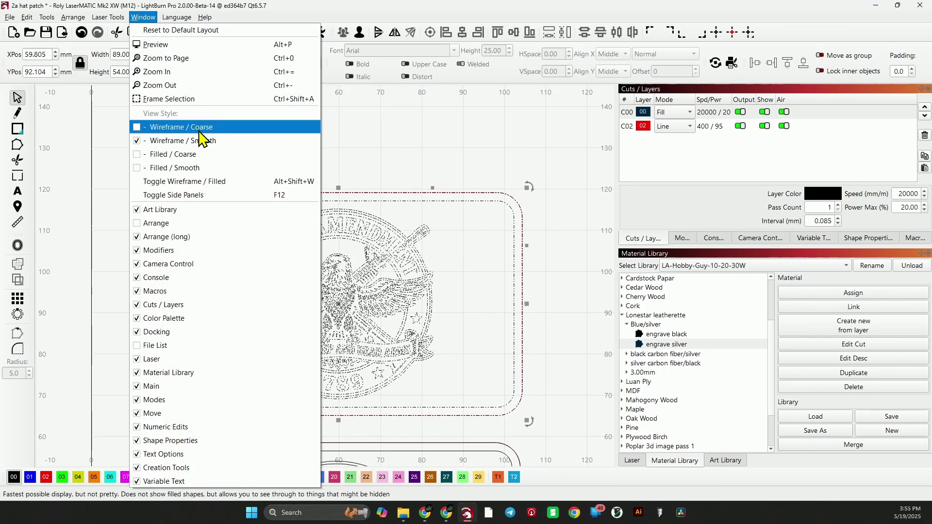
{"action": "left_click", "coordinate": [197, 168]}
{"action": "left_click", "coordinate": [593, 316]}
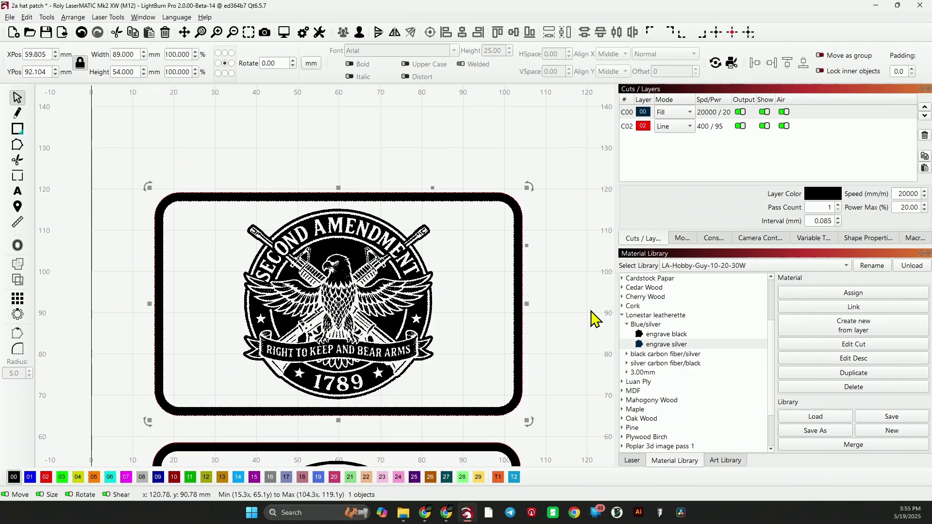
Check the selection of both patches, then group the lower patch's emblem, border and cut outline into one object
{"action": "scroll", "coordinate": [591, 318], "scroll_direction": "down", "scroll_amount": 4}
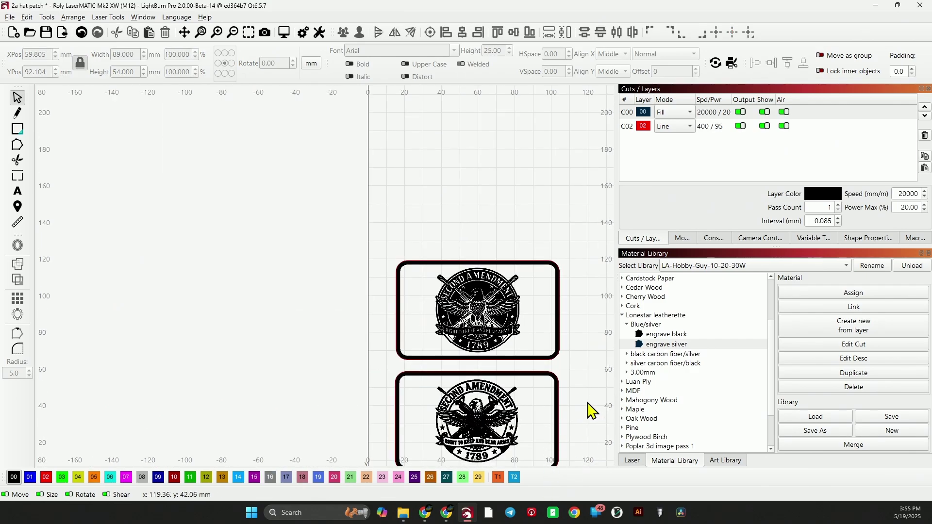
{"action": "scroll", "coordinate": [591, 410], "scroll_direction": "up", "scroll_amount": 3}
{"action": "scroll", "coordinate": [578, 313], "scroll_direction": "down", "scroll_amount": 2}
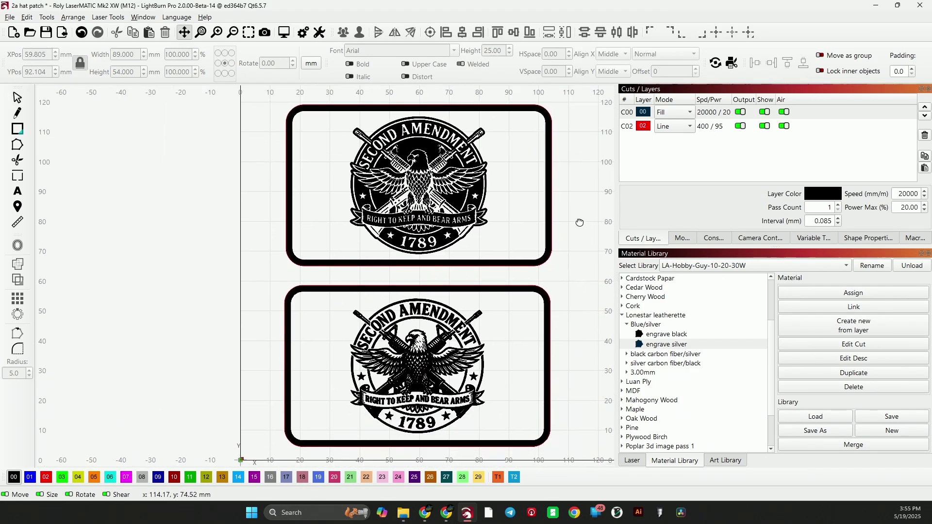
{"action": "left_click", "coordinate": [413, 212]}
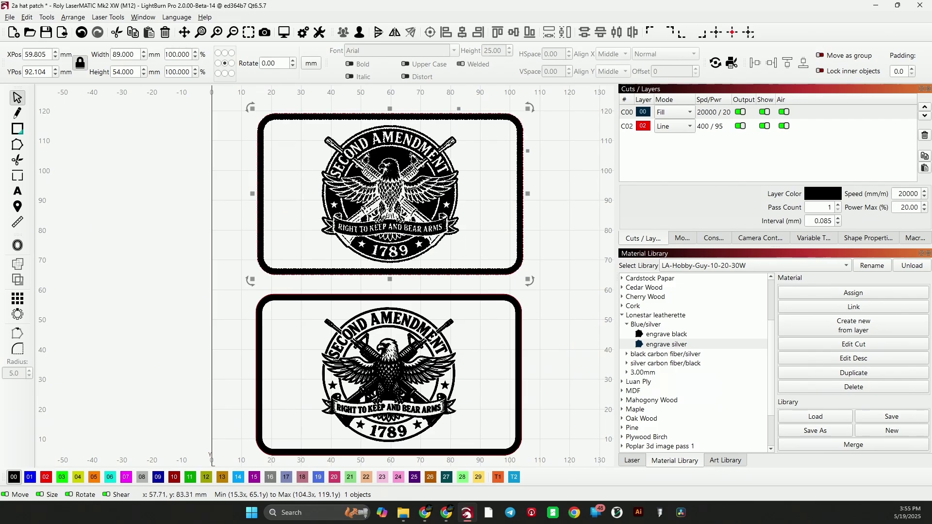
{"action": "left_click", "coordinate": [564, 418]}
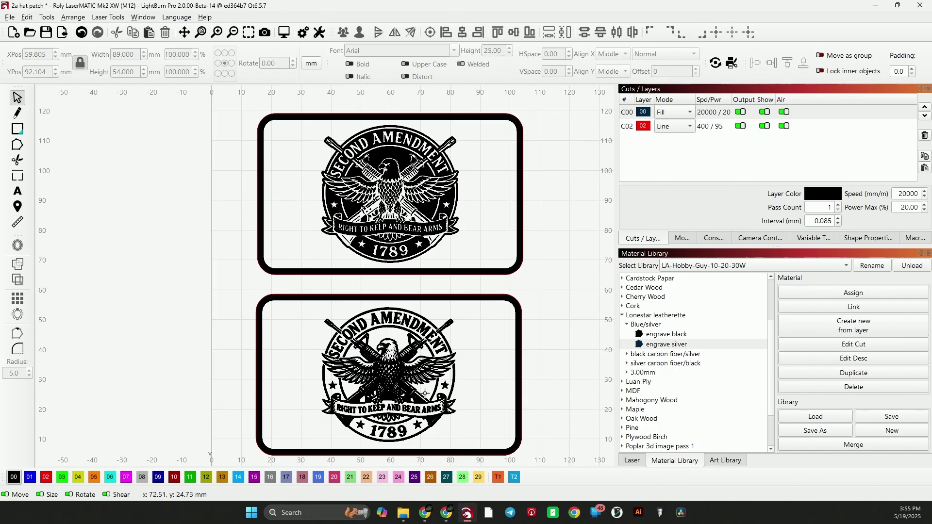
{"action": "left_click", "coordinate": [396, 387]}
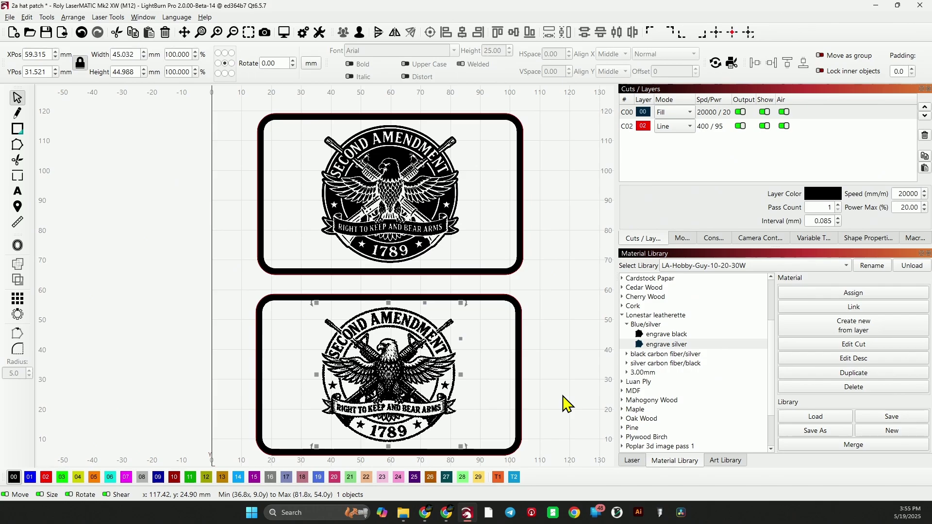
{"action": "left_click", "coordinate": [577, 425]}
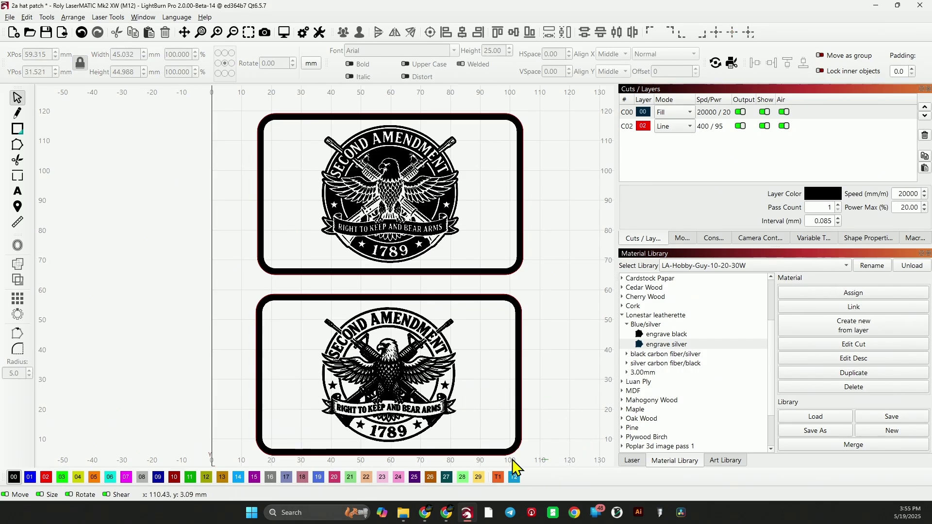
{"action": "left_click_drag", "start_coordinate": [515, 467], "coordinate": [235, 291]}
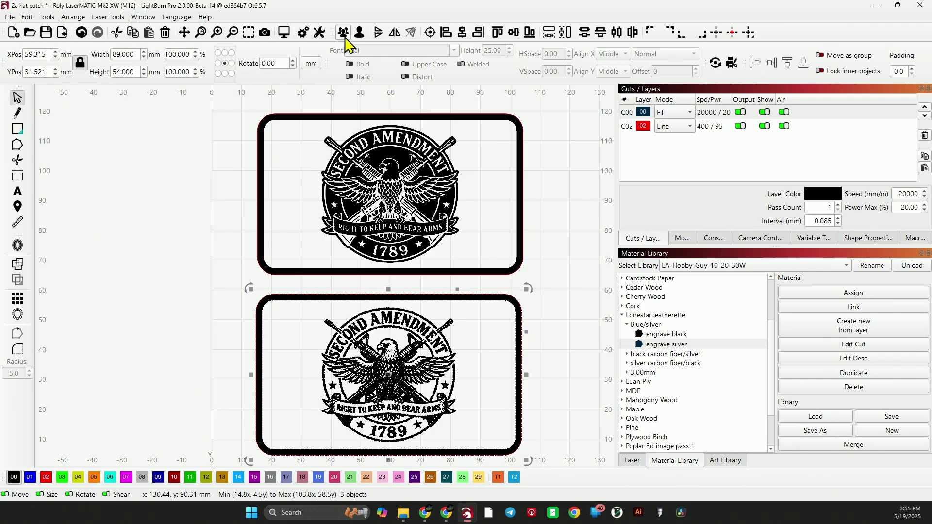
{"action": "left_click", "coordinate": [584, 369]}
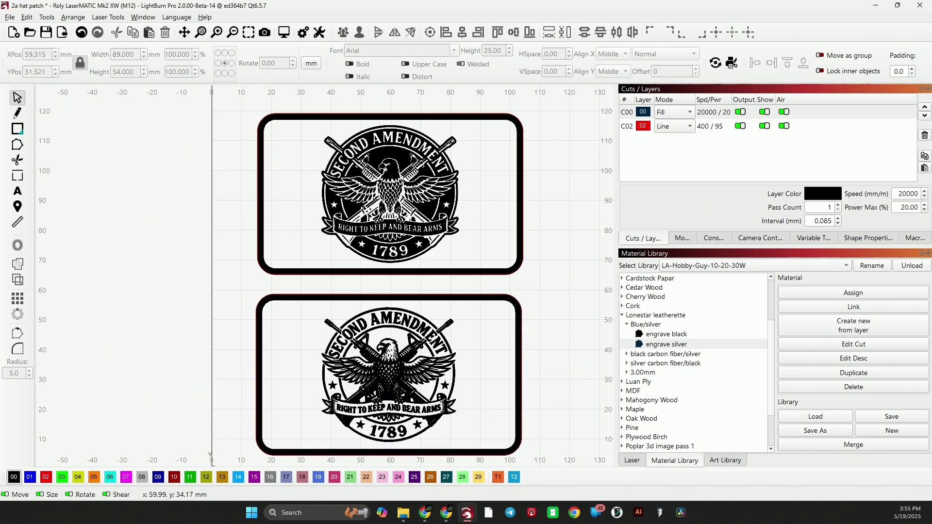
Move the upper layered patch off the laser bed, beyond the Y axis, centred at about X -92, Y 114 mm
{"action": "left_click", "coordinate": [391, 367]}
{"action": "scroll", "coordinate": [450, 365], "scroll_direction": "down", "scroll_amount": 4}
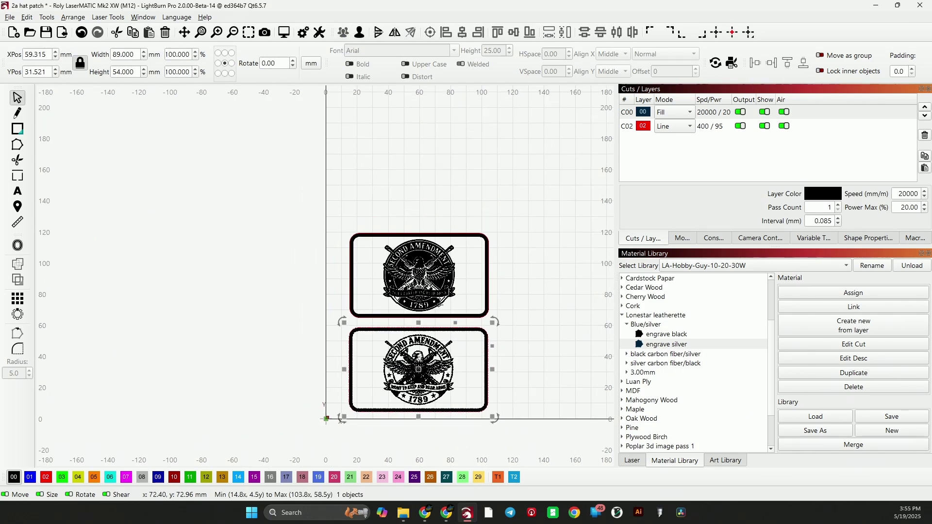
{"action": "left_click", "coordinate": [439, 306]}
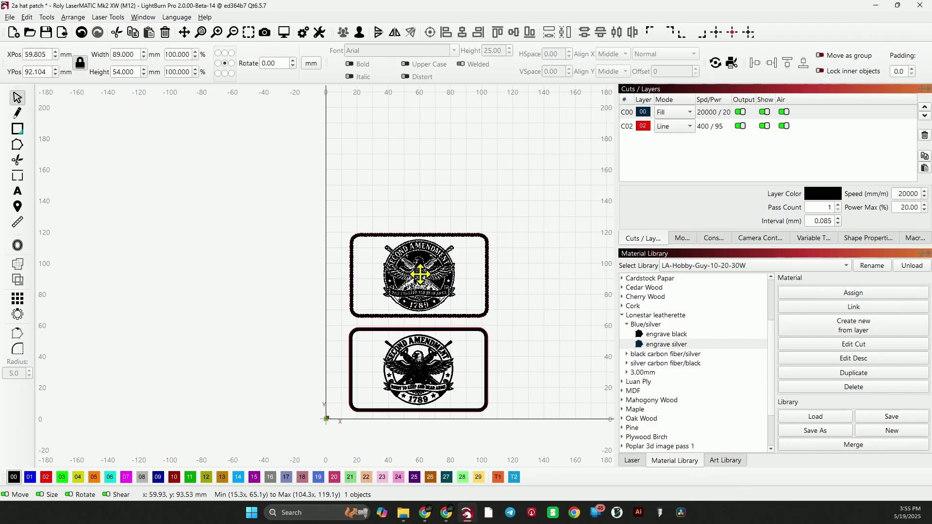
{"action": "left_click_drag", "start_coordinate": [420, 275], "coordinate": [198, 255]}
{"action": "left_click", "coordinate": [320, 417]}
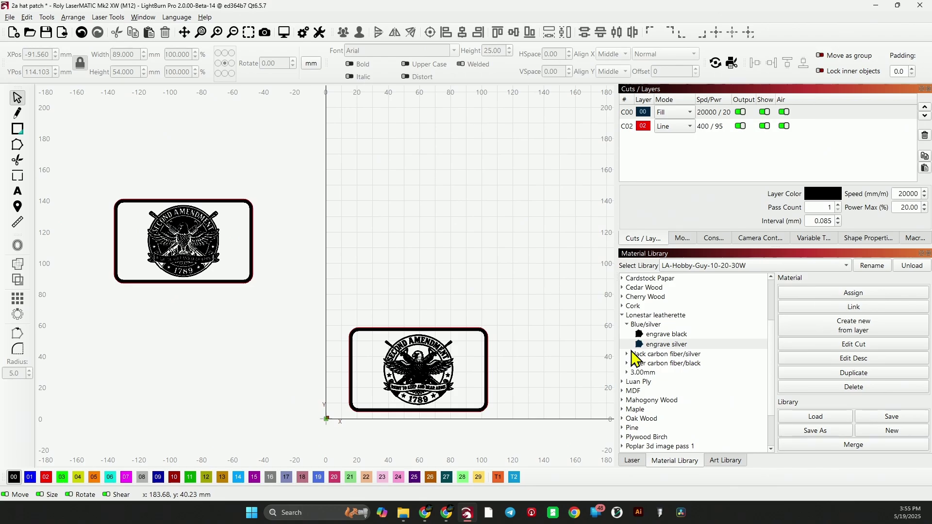
Review the Lonestar leatherette engrave presets for black carbon fiber/silver and silver carbon fiber/black in the material library
{"action": "double_click", "coordinate": [663, 356]}
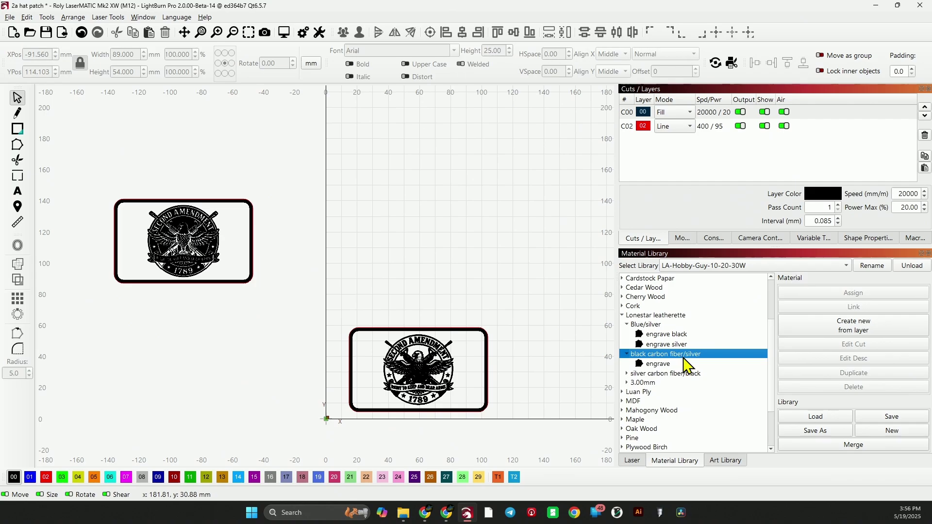
{"action": "double_click", "coordinate": [670, 365]}
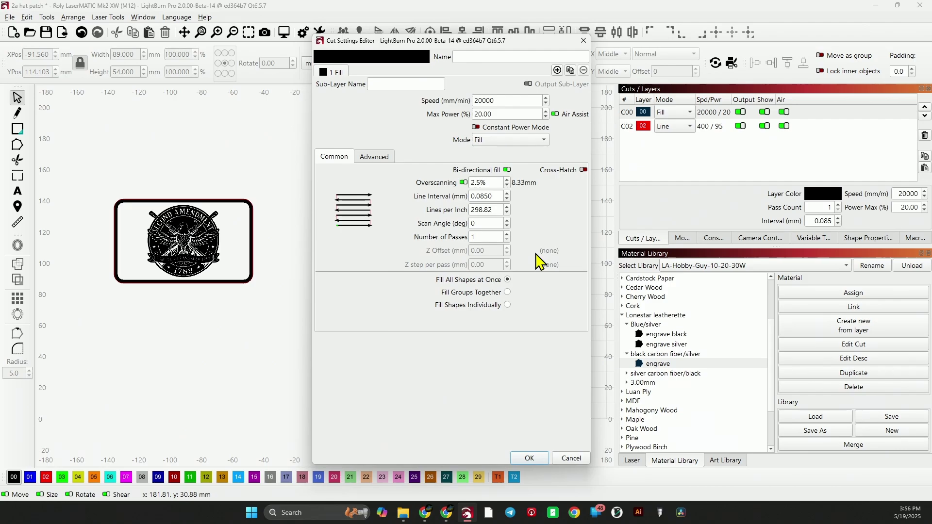
{"action": "left_click", "coordinate": [529, 459]}
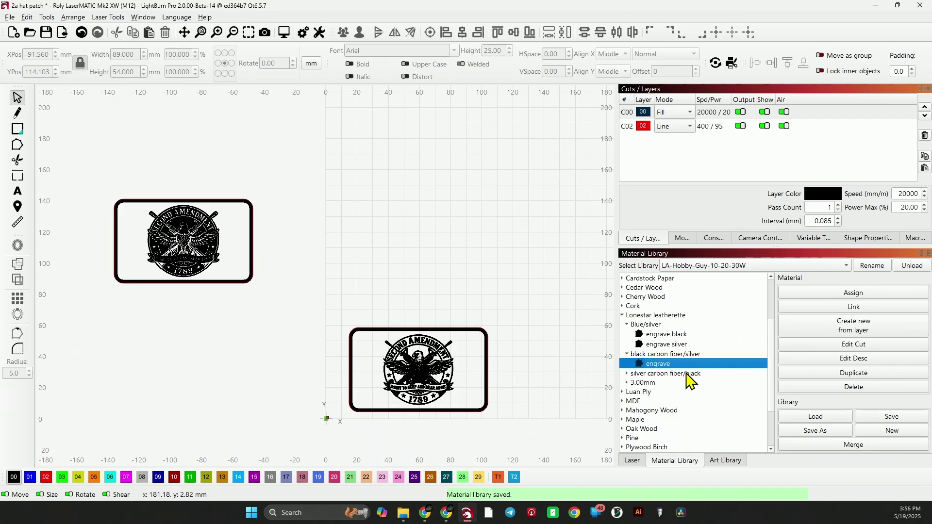
{"action": "left_click", "coordinate": [627, 374]}
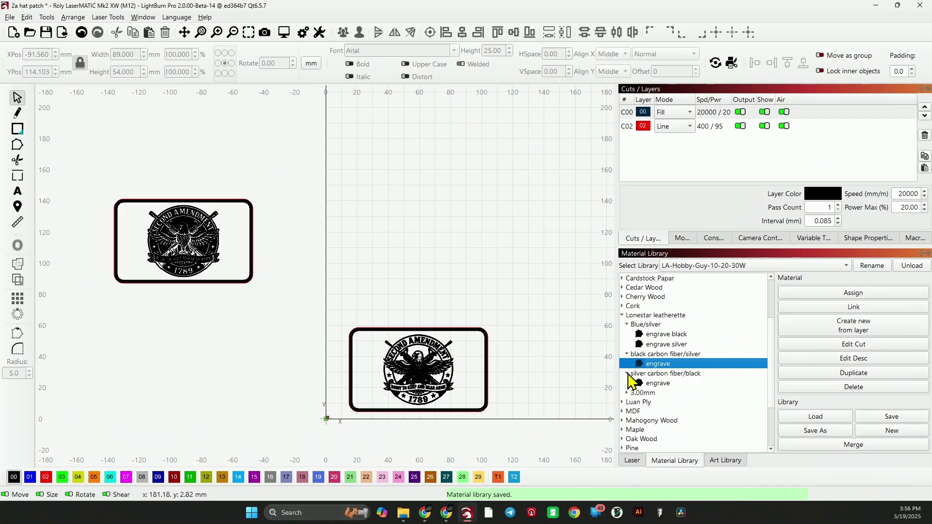
{"action": "double_click", "coordinate": [674, 383]}
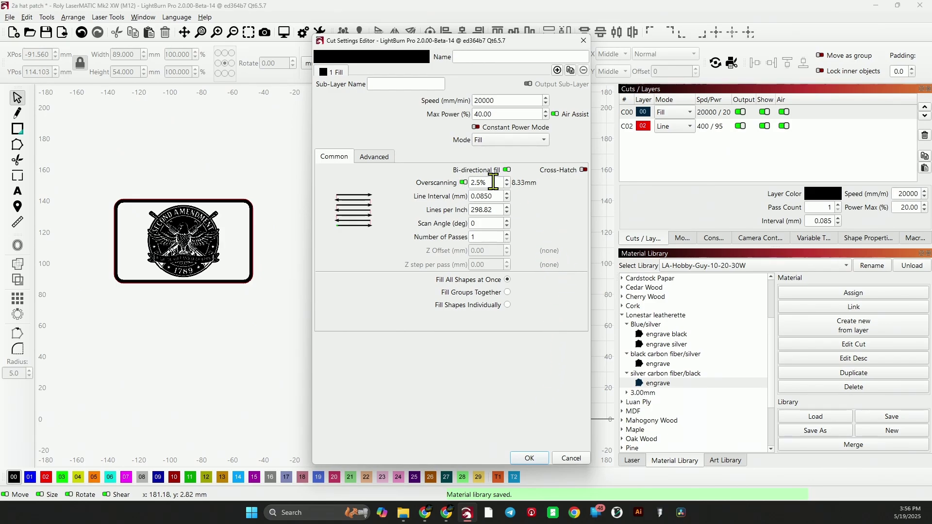
{"action": "left_click", "coordinate": [532, 458]}
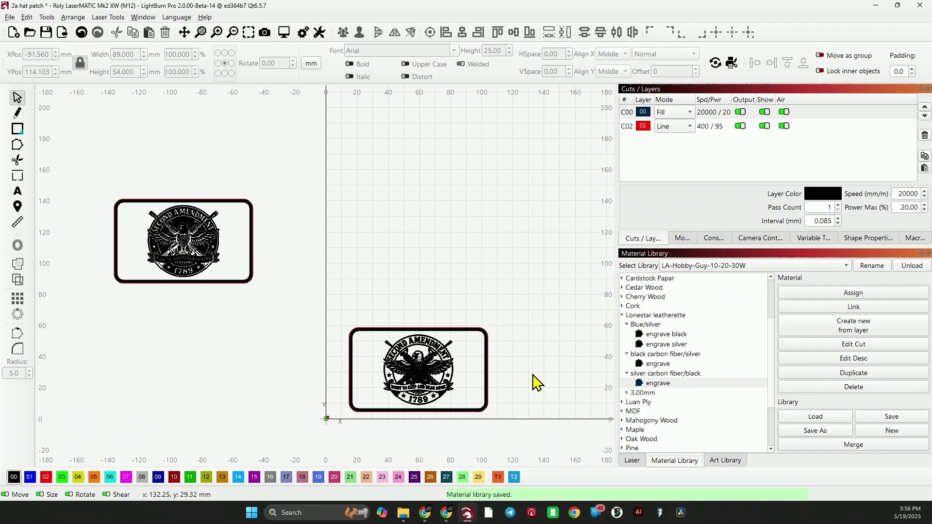